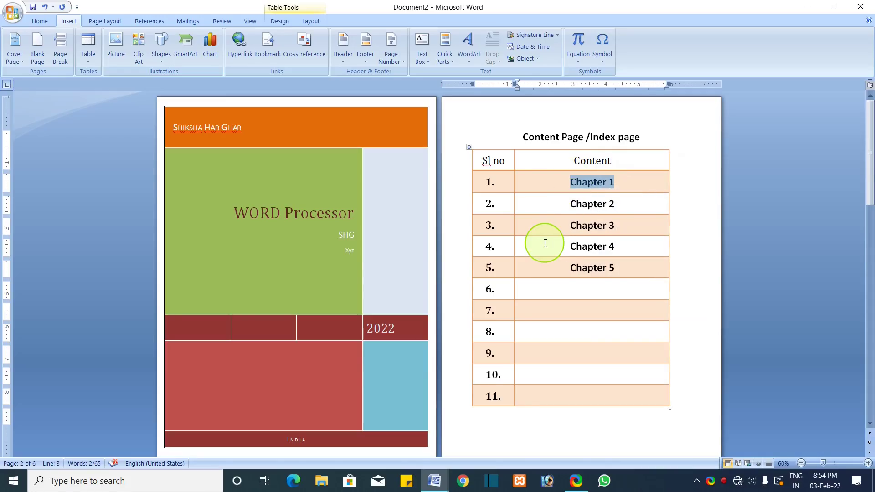
# Step: Hyperlink the selected "Chapter 1" entry in the index table to the CHAP1 bookmark in this document
pyautogui.click(238, 51)
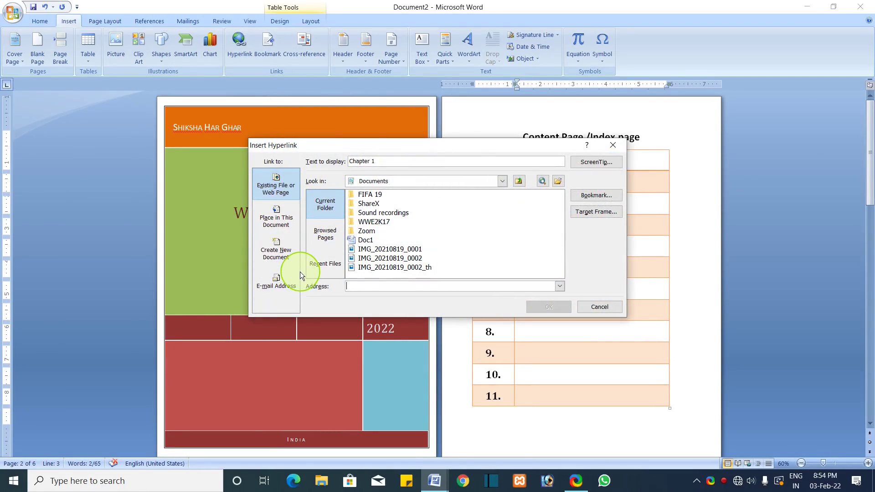
pyautogui.click(277, 222)
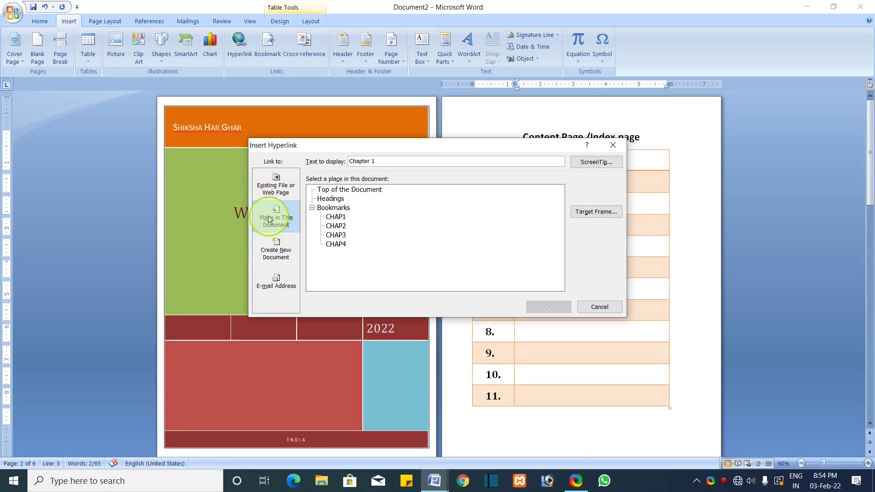
pyautogui.click(337, 217)
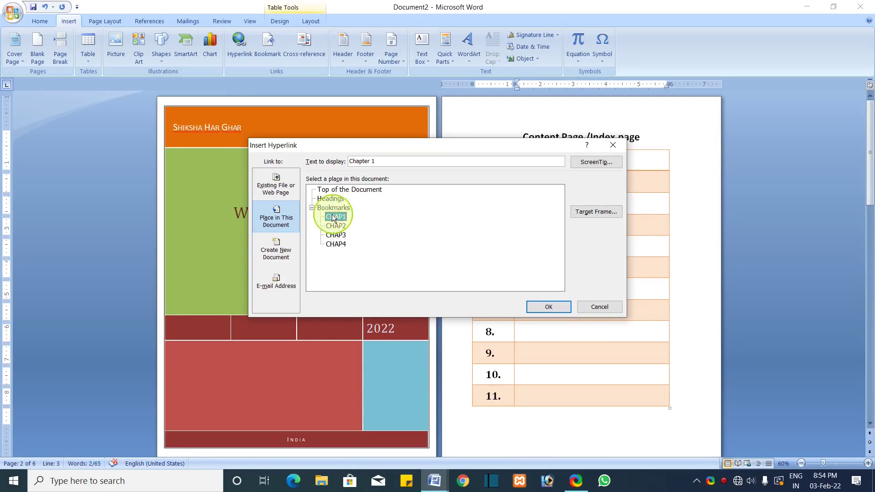
pyautogui.click(548, 306)
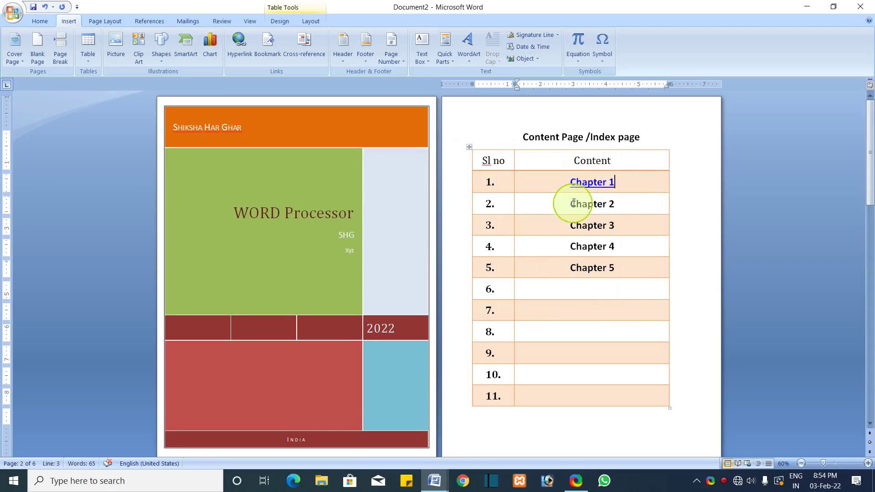
# Step: Hyperlink the "Chapter 2" entry in the index table to the CHAP2 bookmark
pyautogui.moveTo(571, 202); pyautogui.dragTo(615, 204)
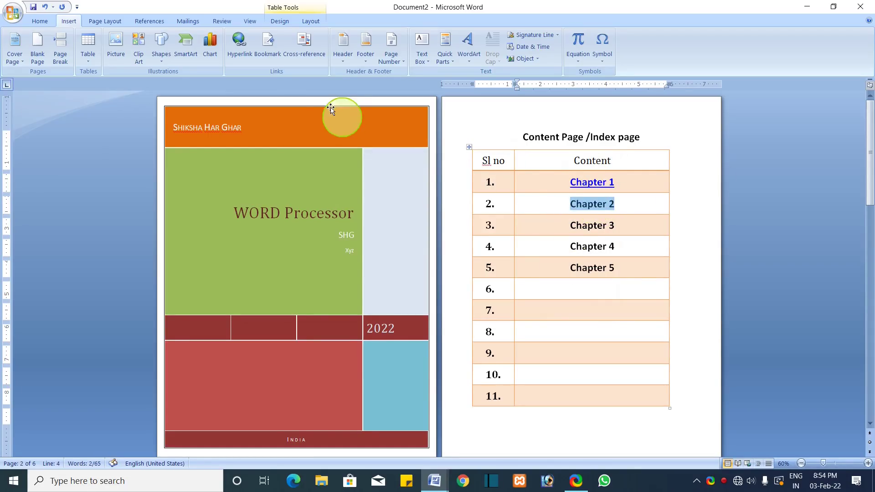
pyautogui.click(246, 54)
pyautogui.click(335, 225)
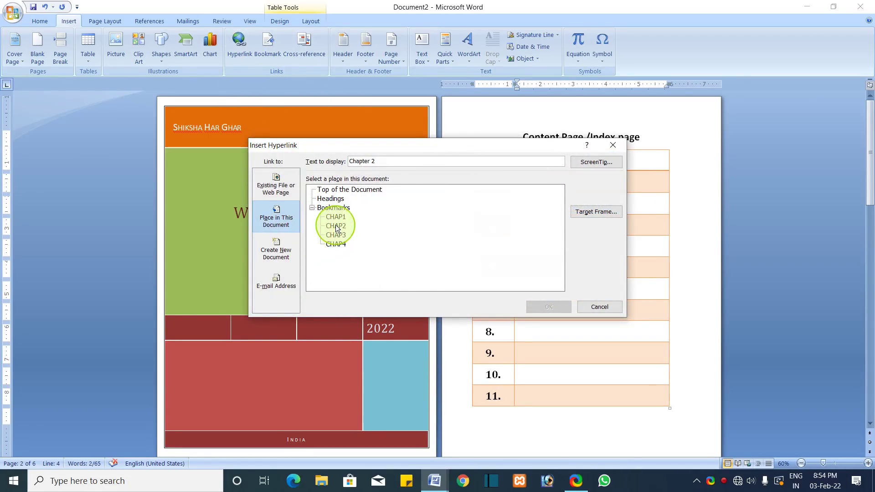
pyautogui.click(539, 308)
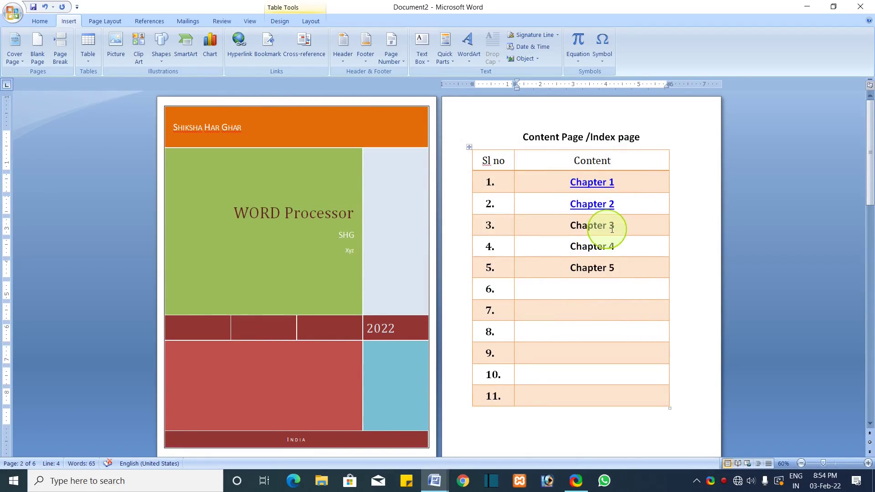
# Step: Hyperlink the "Chapter 3" entry in the index table to the CHAP3 bookmark
pyautogui.moveTo(615, 225); pyautogui.dragTo(570, 227)
pyautogui.click(244, 53)
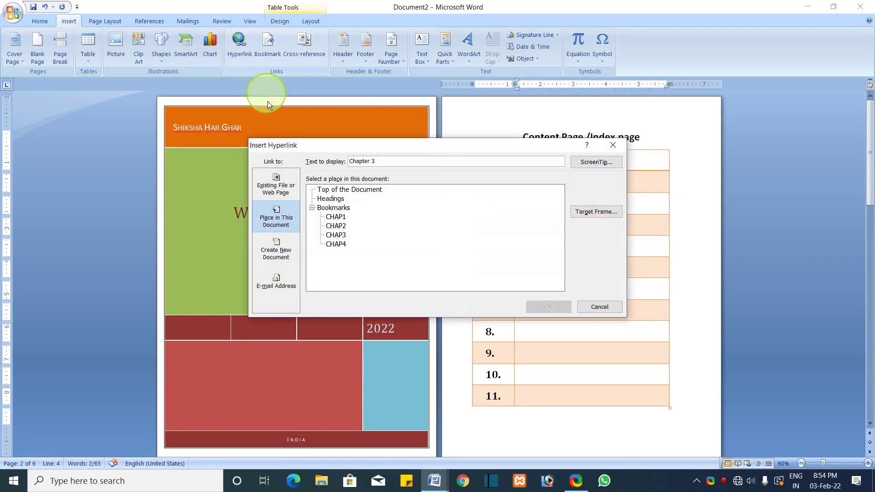
pyautogui.click(336, 235)
pyautogui.click(561, 307)
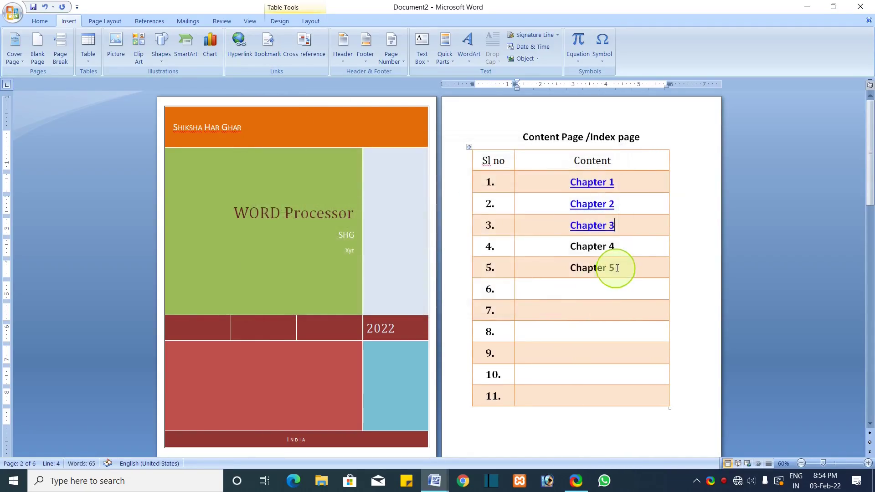
# Step: Hyperlink the "Chapter 4" entry in the index table to the CHAP4 bookmark
pyautogui.click(615, 247)
pyautogui.moveTo(615, 247); pyautogui.dragTo(570, 247)
pyautogui.click(242, 46)
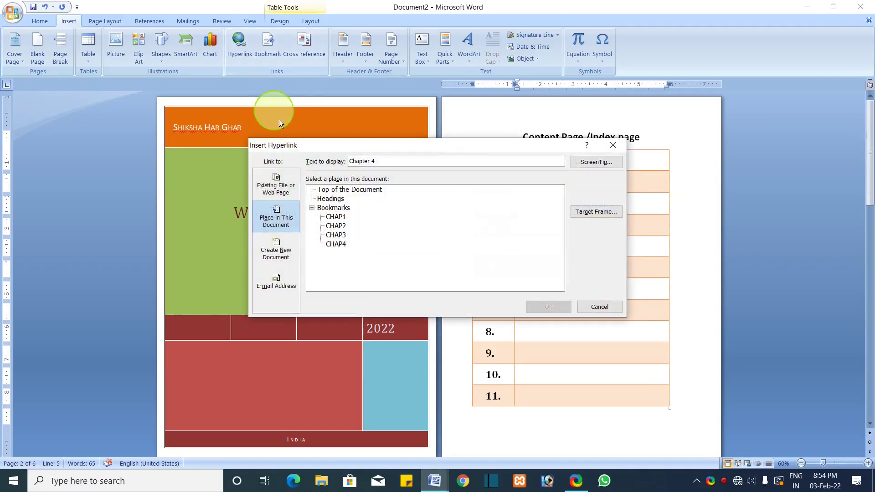
pyautogui.click(332, 244)
pyautogui.click(561, 309)
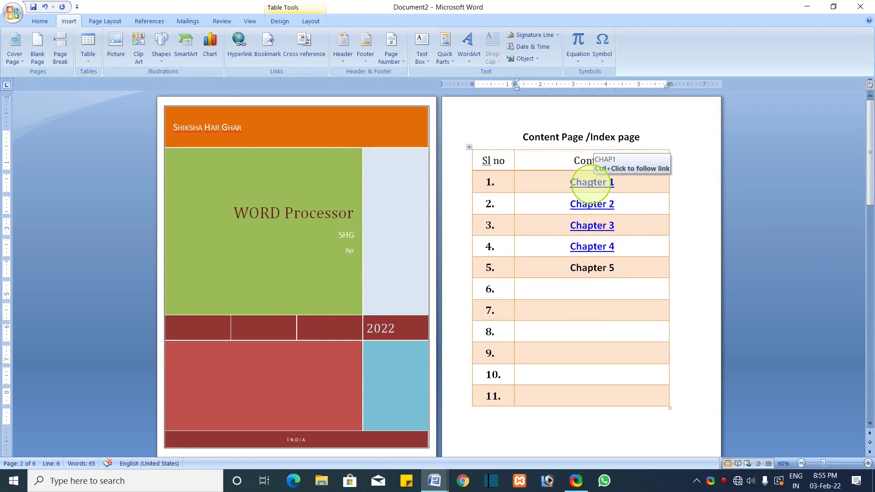
# Step: Test the Chapter 3 link in the index table and return to the index page
pyautogui.keyDown('ctrl'); pyautogui.click(608, 222); pyautogui.keyUp('ctrl')
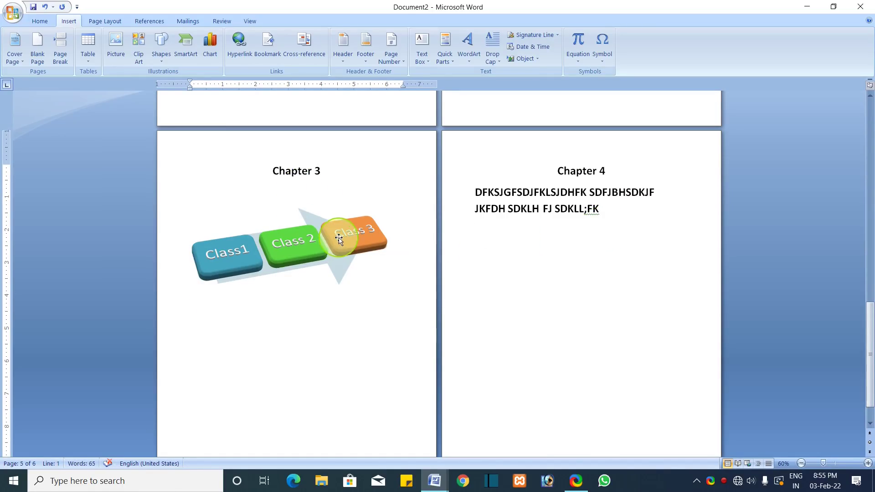
pyautogui.scroll(3, 341, 236)
pyautogui.scroll(7, 342, 235)
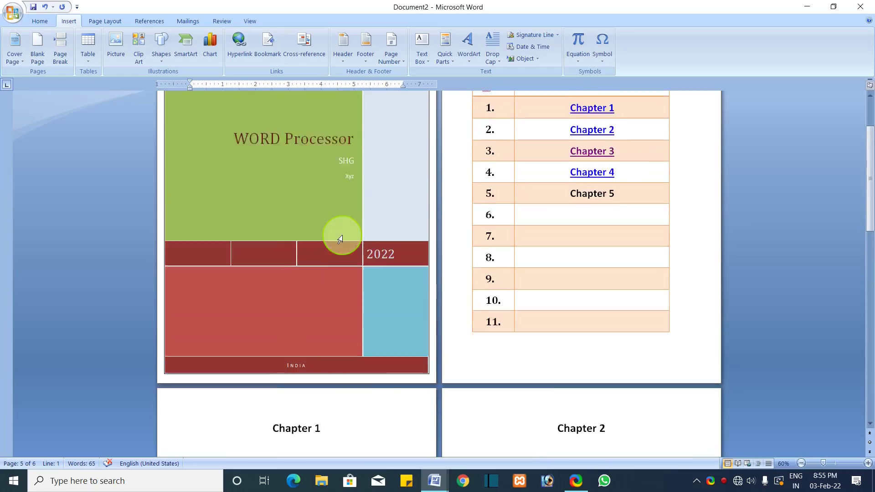
pyautogui.scroll(1, 514, 174)
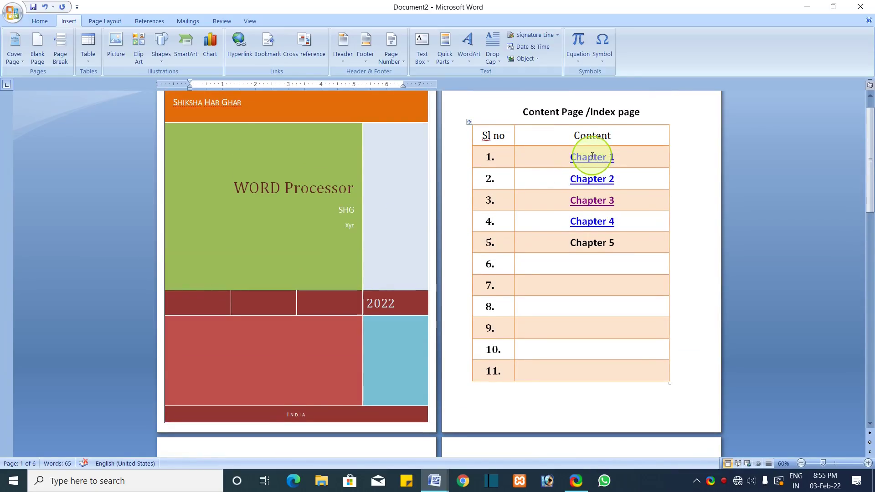
# Step: Test the Chapter 1 link in the index table and go back to the index page
pyautogui.keyDown('ctrl'); pyautogui.click(592, 158); pyautogui.keyUp('ctrl')
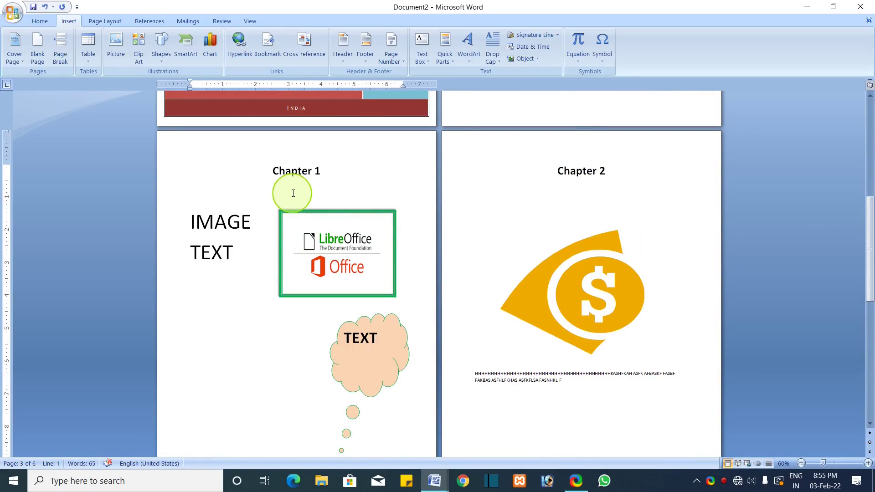
pyautogui.scroll(1, 293, 193)
pyautogui.scroll(10, 293, 193)
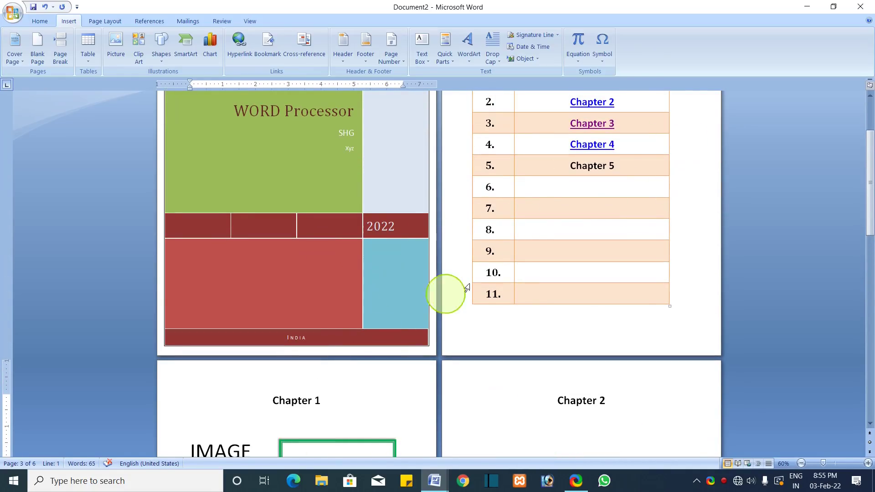
pyautogui.scroll(4, 454, 335)
pyautogui.scroll(2, 454, 335)
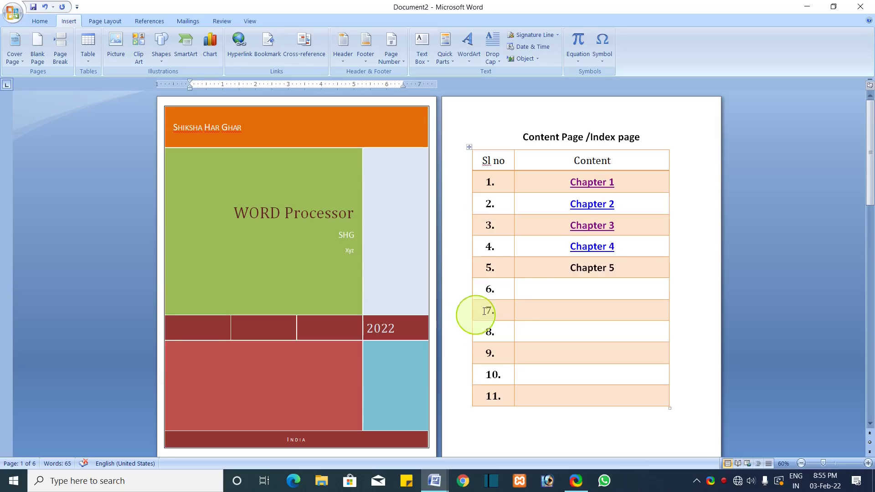
# Step: Add a bookmark named "indeX" on the "Content Page /Index page" heading
pyautogui.scroll(-1, 519, 297)
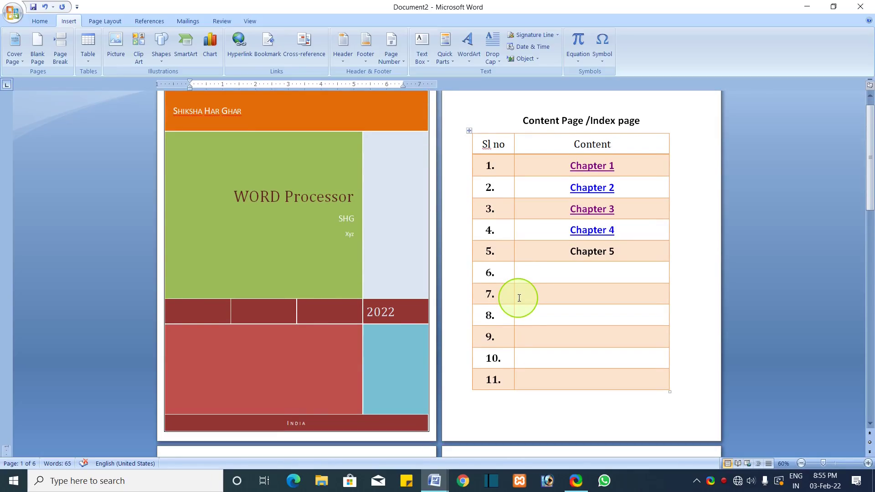
pyautogui.moveTo(520, 121); pyautogui.dragTo(635, 129)
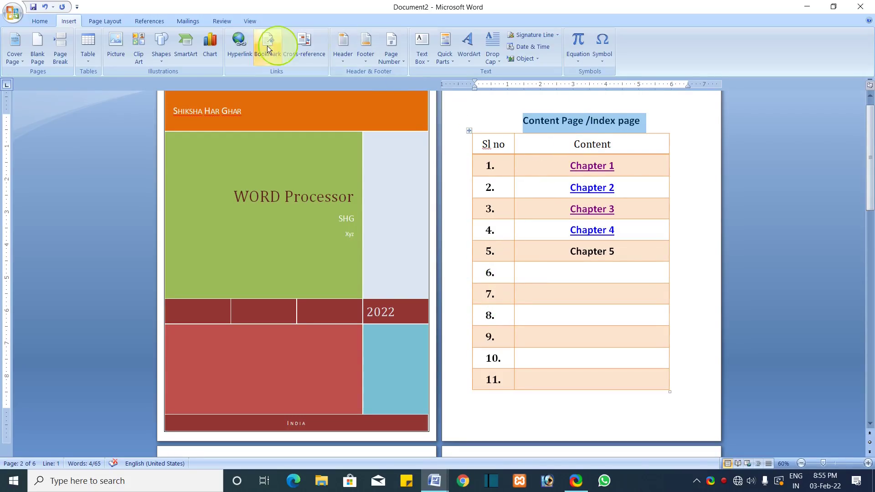
pyautogui.click(266, 57)
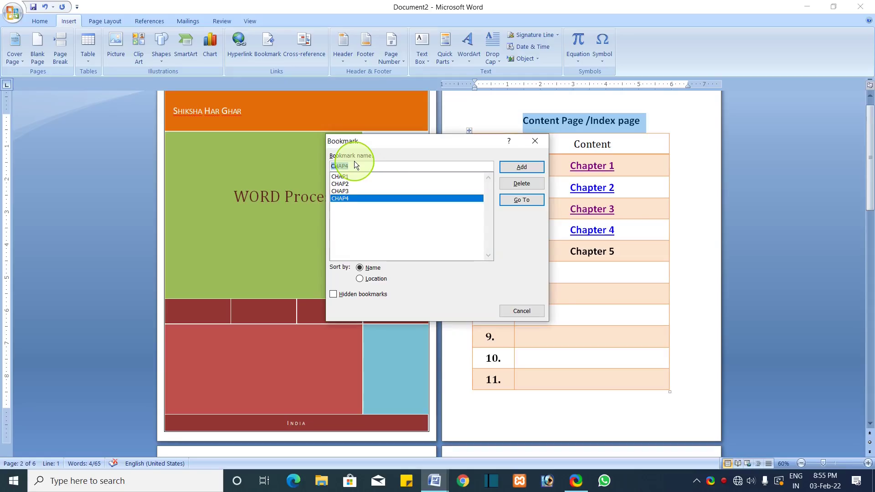
pyautogui.press('BackSpace')
pyautogui.write('indeX')
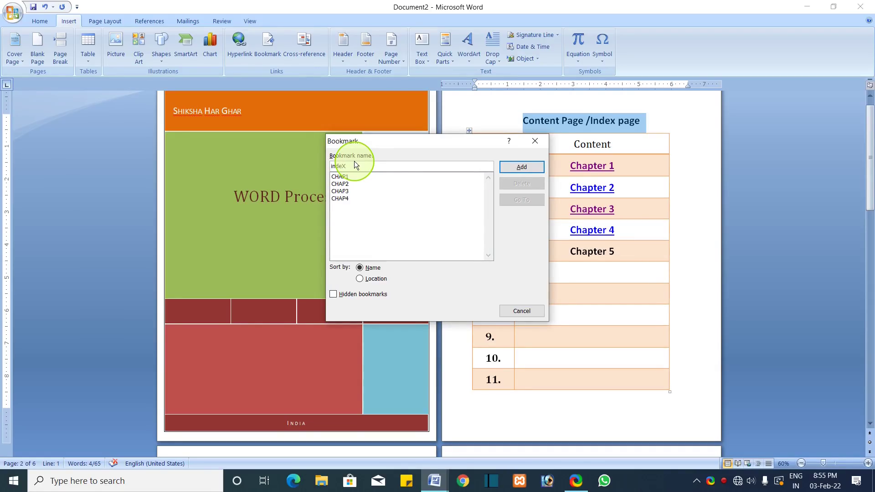
pyautogui.click(522, 167)
# Step: Add the line "BACK TO INDEX PAGE" below the body text on the Chapter 4 page
pyautogui.scroll(-10, 494, 307)
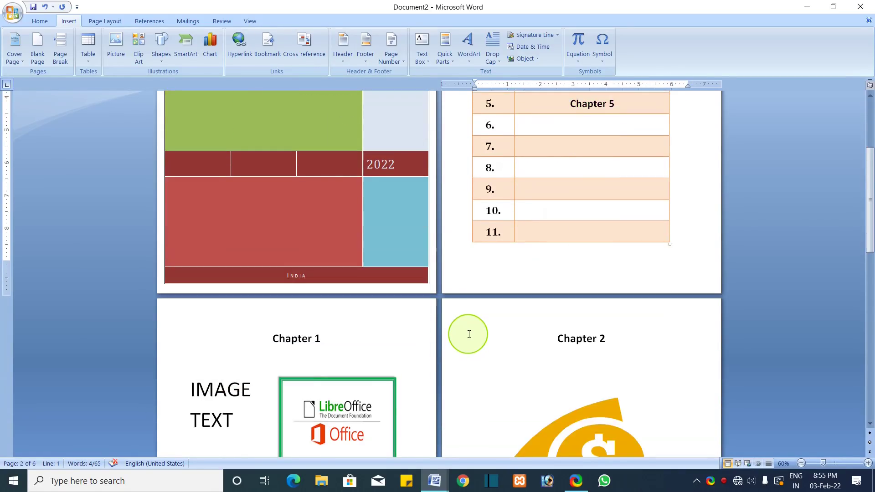
pyautogui.click(236, 310)
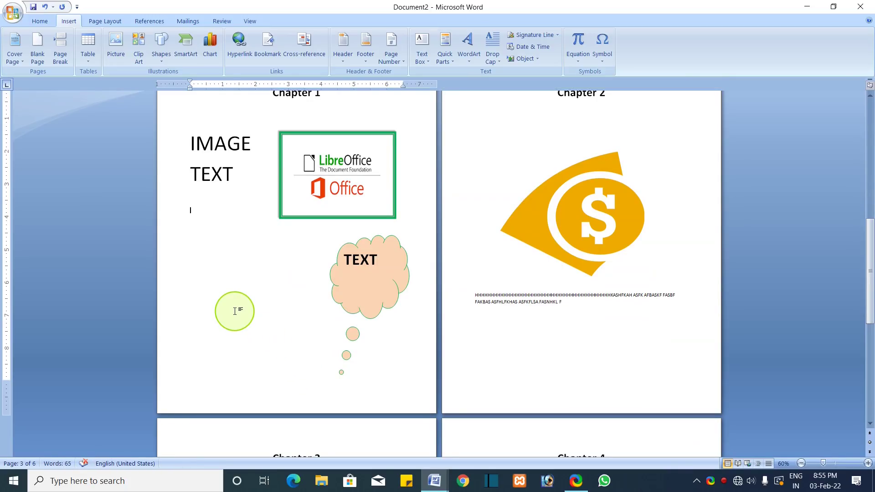
pyautogui.scroll(-5, 275, 322)
pyautogui.click(558, 269)
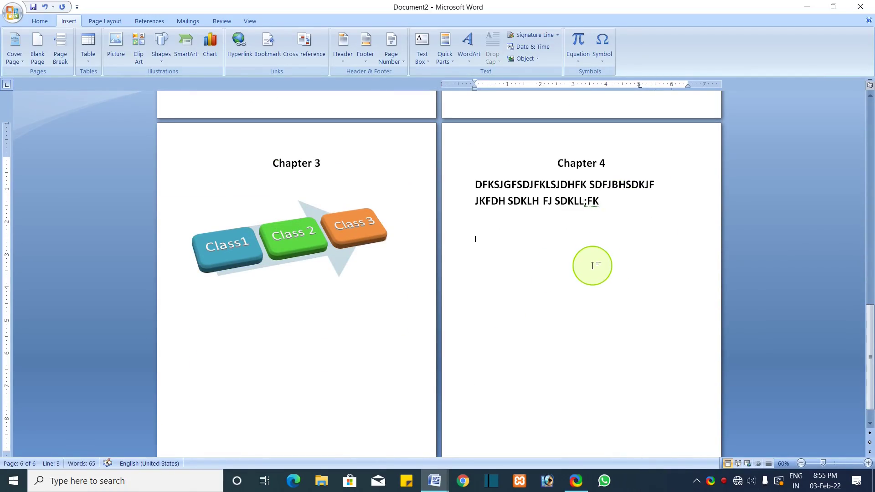
pyautogui.write('baCK')
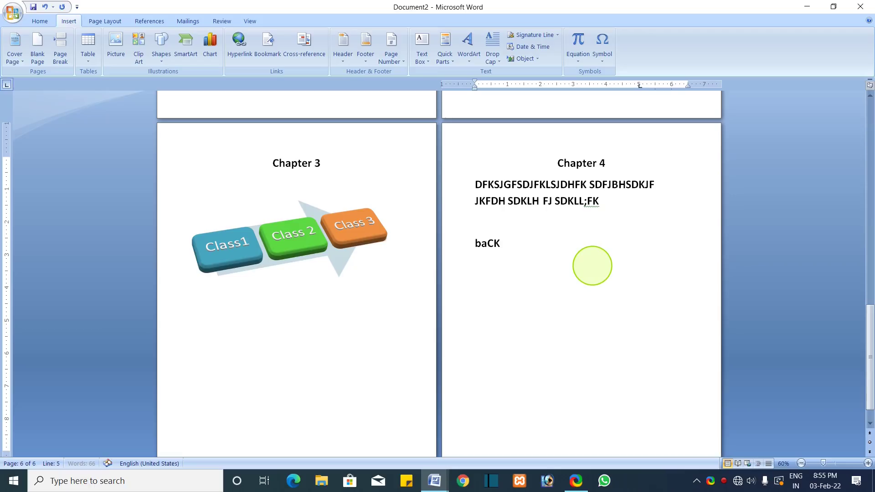
pyautogui.press('BackSpace')
pyautogui.press('BackSpace')
pyautogui.press('BackSpace')
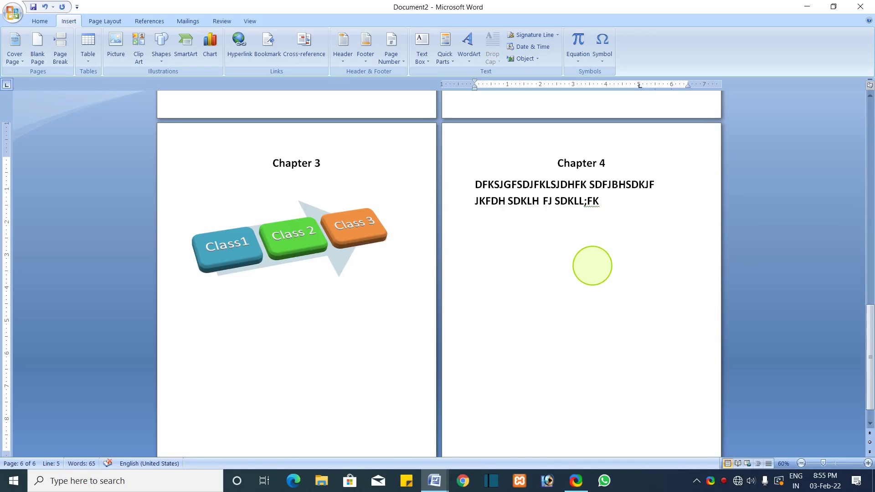
pyautogui.write('ba')
pyautogui.press('BackSpace')
pyautogui.press('BackSpace')
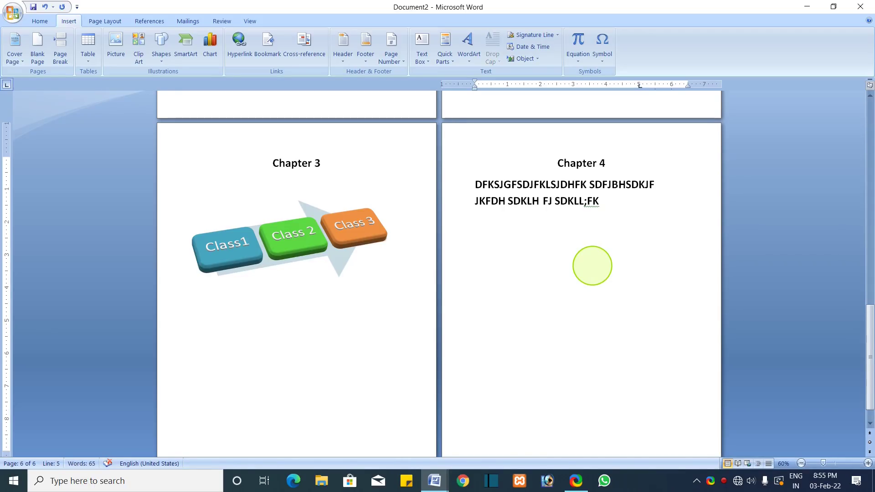
pyautogui.write('BA')
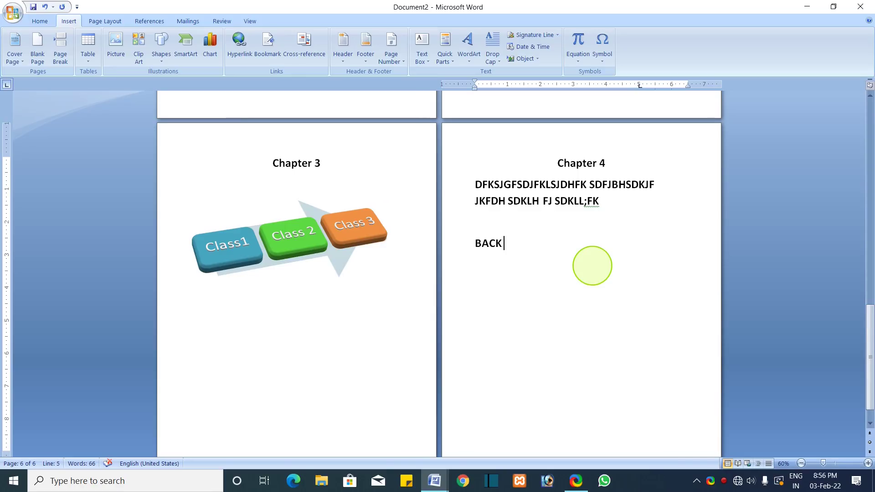
pyautogui.write('CK TO INDEX PAG')
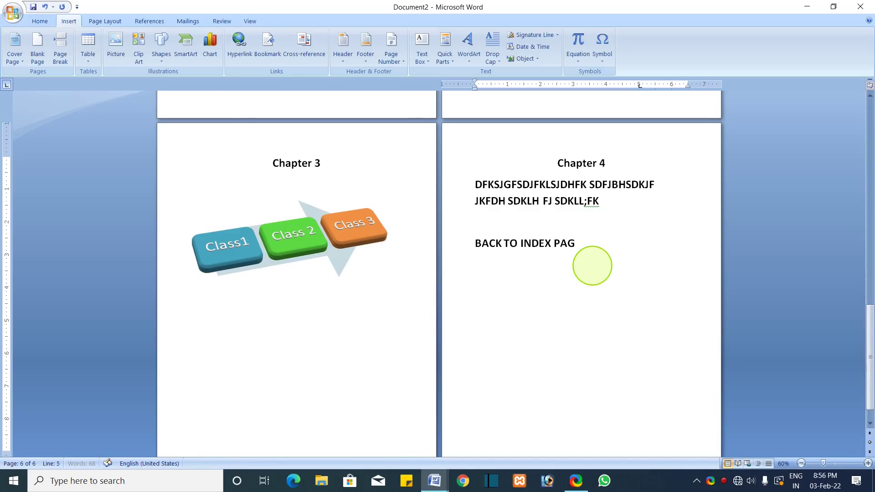
pyautogui.write('E')
# Step: Right-align the "BACK TO INDEX PAGE" line on the Chapter 4 page and reduce its font size to 20
pyautogui.moveTo(592, 240); pyautogui.dragTo(479, 240)
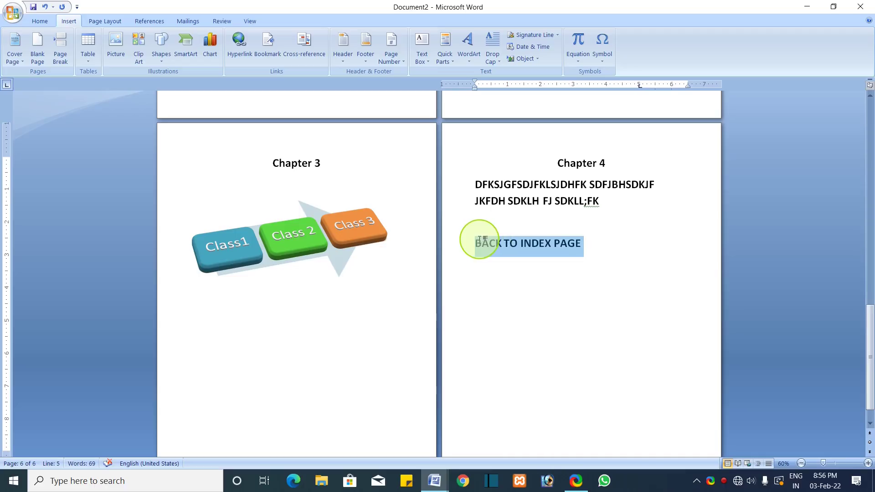
pyautogui.click(45, 20)
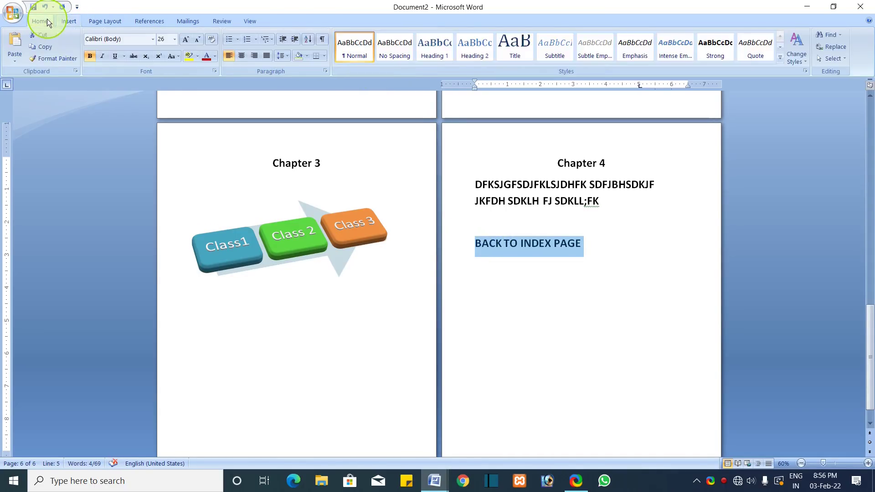
pyautogui.click(255, 55)
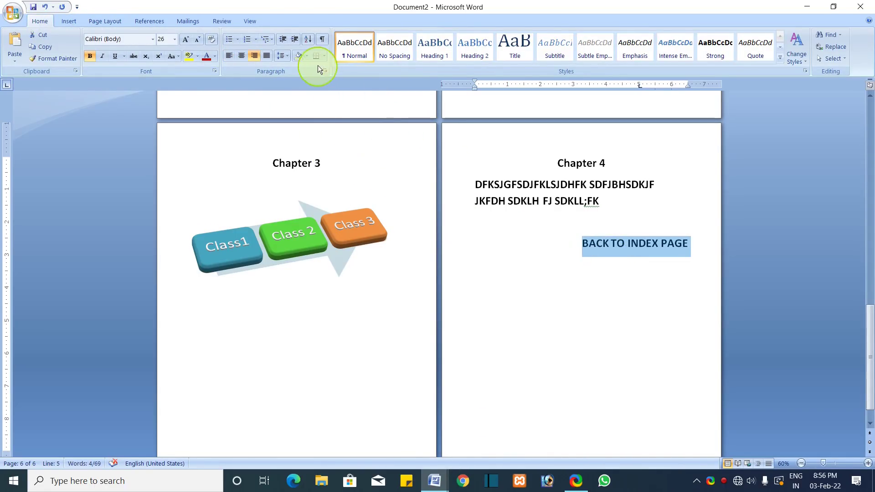
pyautogui.click(197, 39)
pyautogui.click(198, 40)
pyautogui.click(197, 39)
pyautogui.click(610, 273)
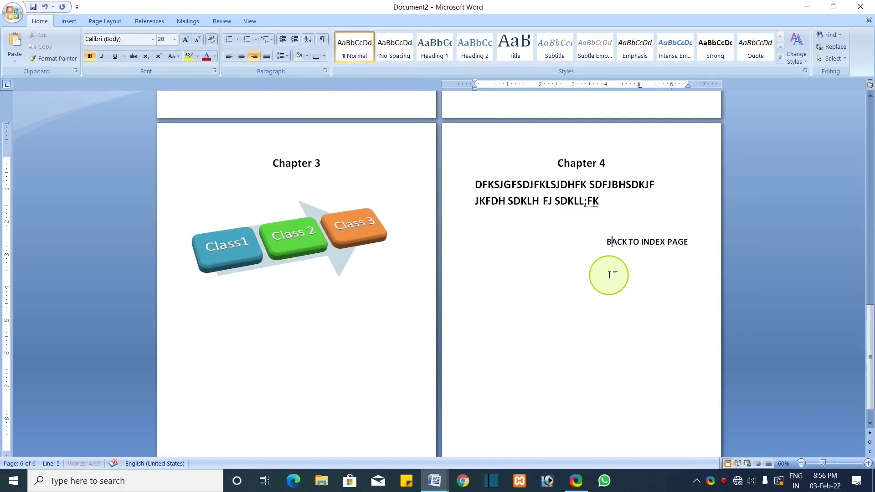
# Step: Link the "BACK TO INDEX PAGE" line on the Chapter 4 page to the "indeX" bookmark
pyautogui.moveTo(691, 241); pyautogui.dragTo(624, 240)
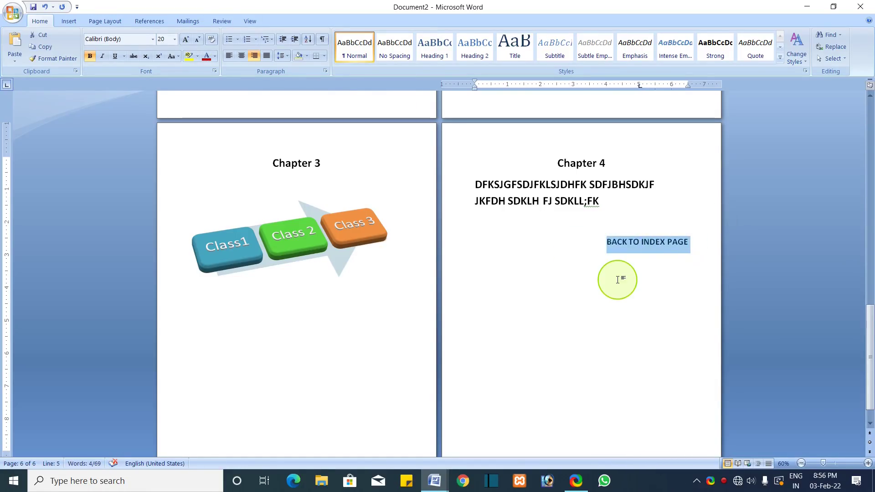
pyautogui.click(68, 20)
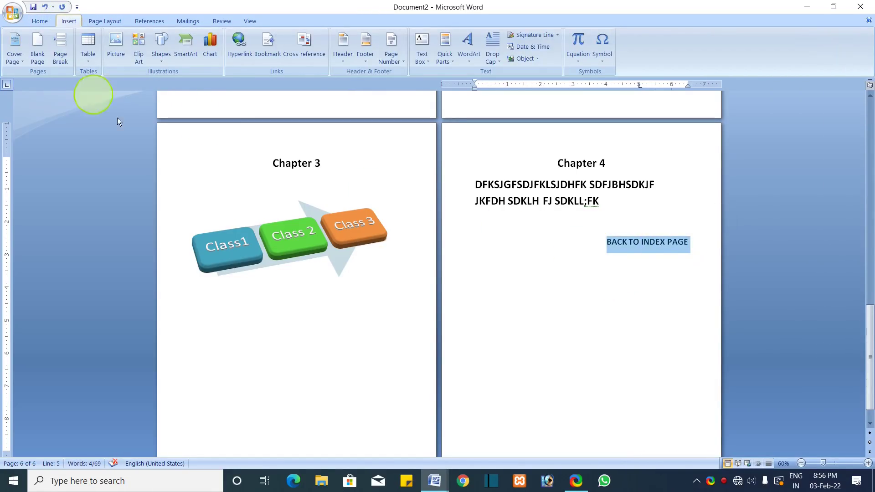
pyautogui.click(237, 53)
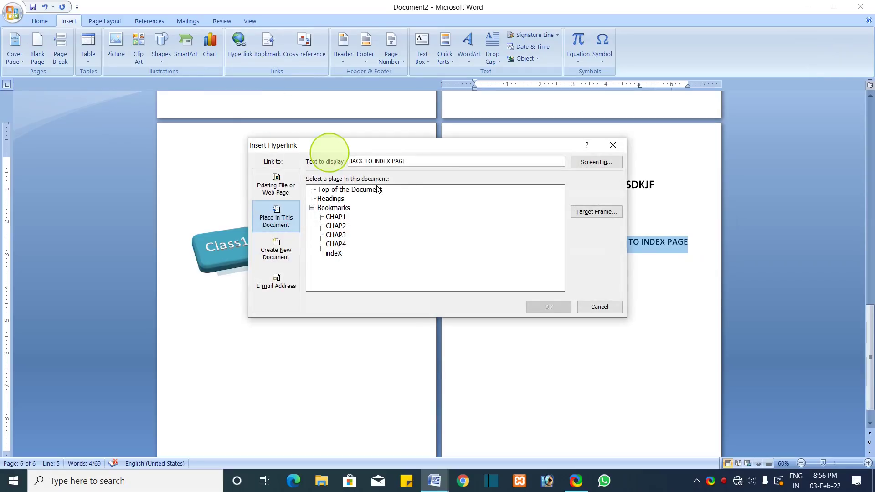
pyautogui.click(336, 255)
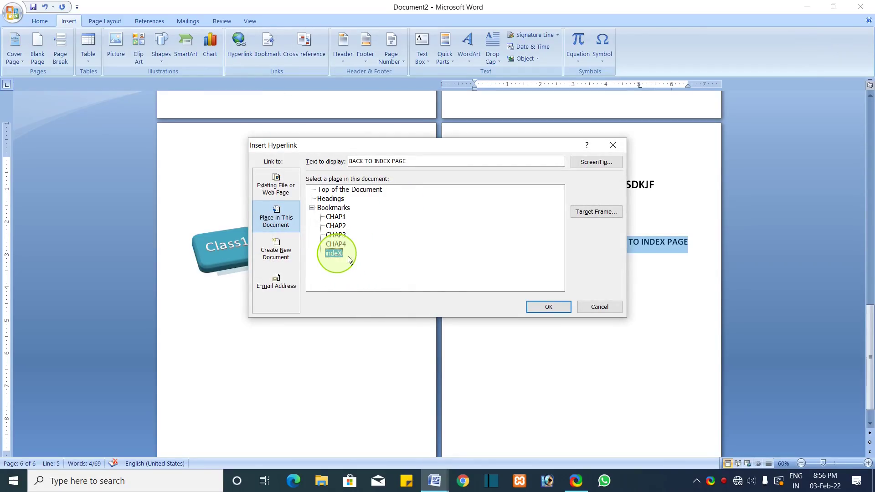
pyautogui.click(533, 308)
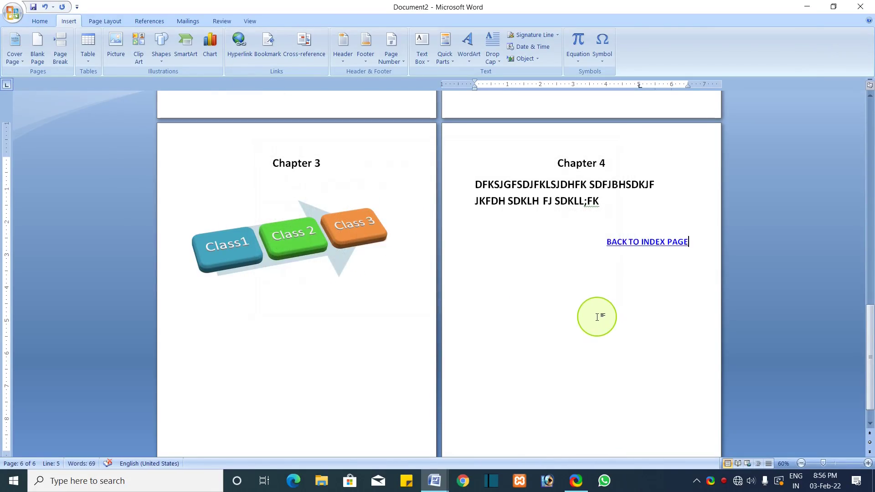
# Step: Test the index table's Chapter 4 link and follow the "BACK TO INDEX PAGE" link back to the index page
pyautogui.scroll(5, 593, 311)
pyautogui.scroll(12, 594, 311)
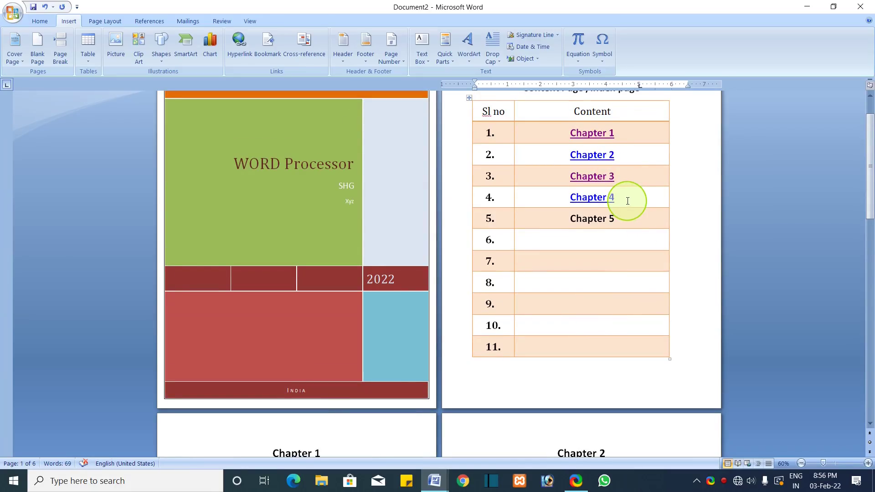
pyautogui.keyDown('ctrl'); pyautogui.click(599, 200); pyautogui.keyUp('ctrl')
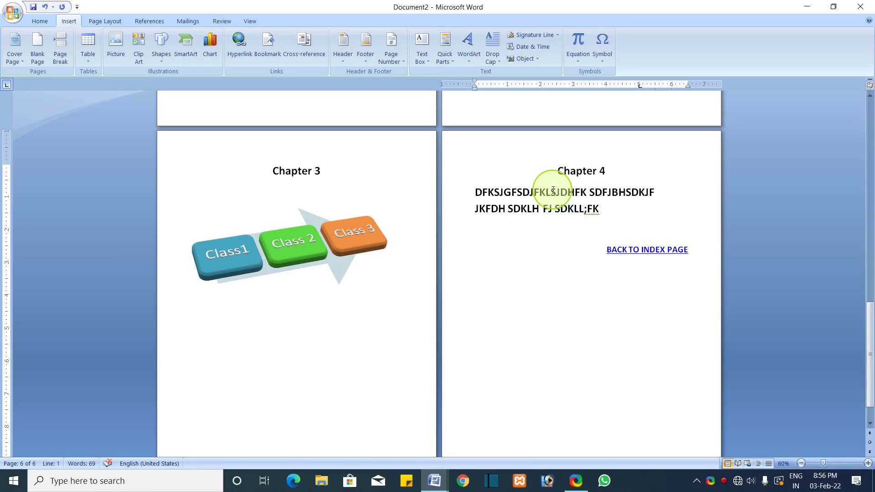
pyautogui.scroll(-1, 558, 173)
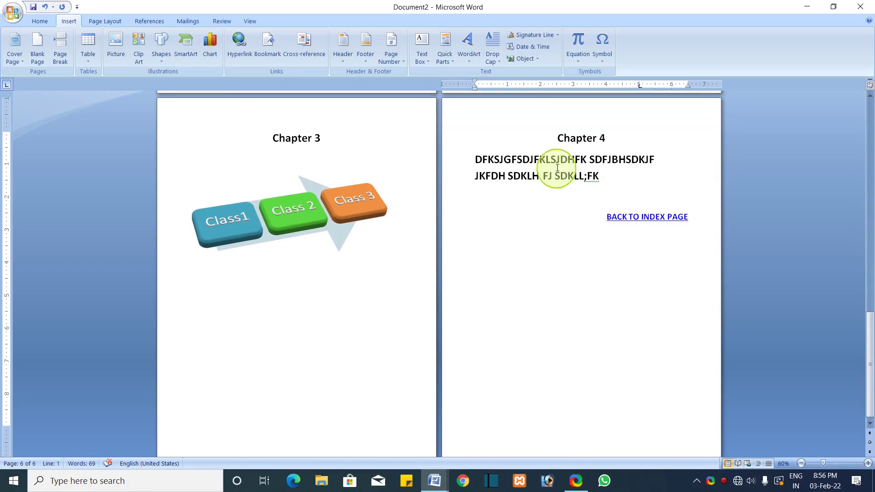
pyautogui.keyDown('ctrl'); pyautogui.click(645, 222); pyautogui.keyUp('ctrl')
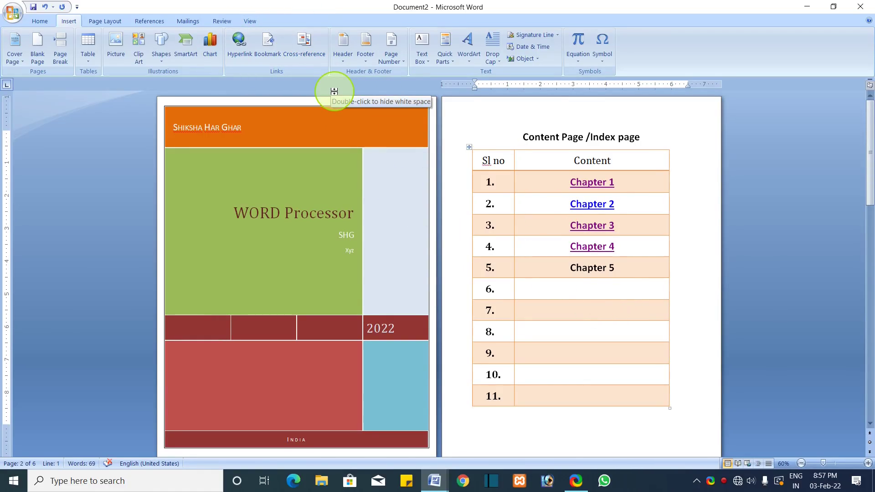
# Step: Insert the built-in Annual header, close header editing and check the header on the following pages
pyautogui.click(344, 56)
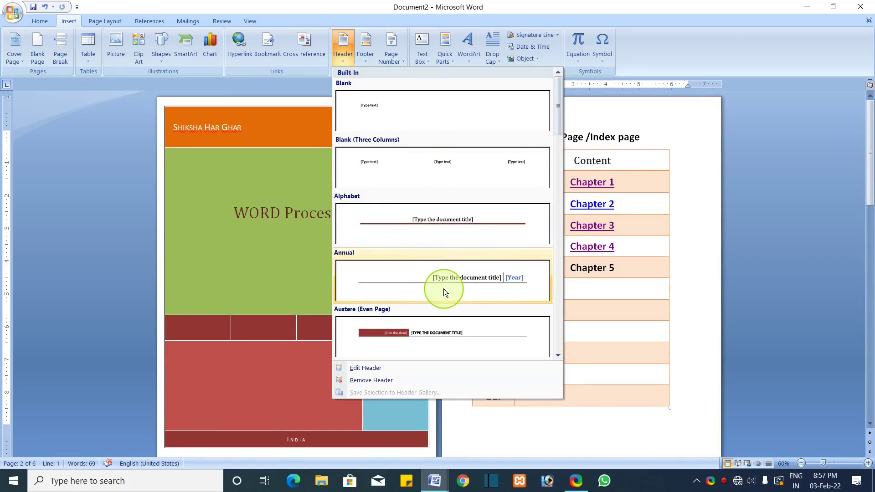
pyautogui.click(444, 288)
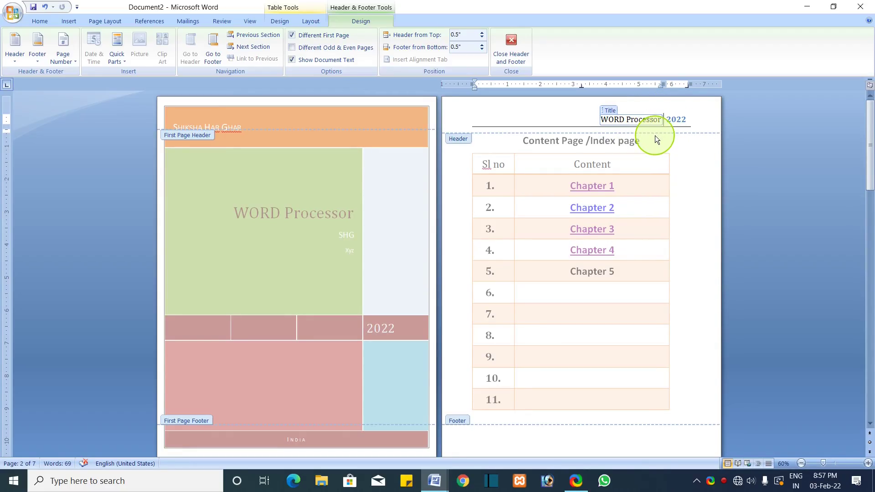
pyautogui.click(510, 54)
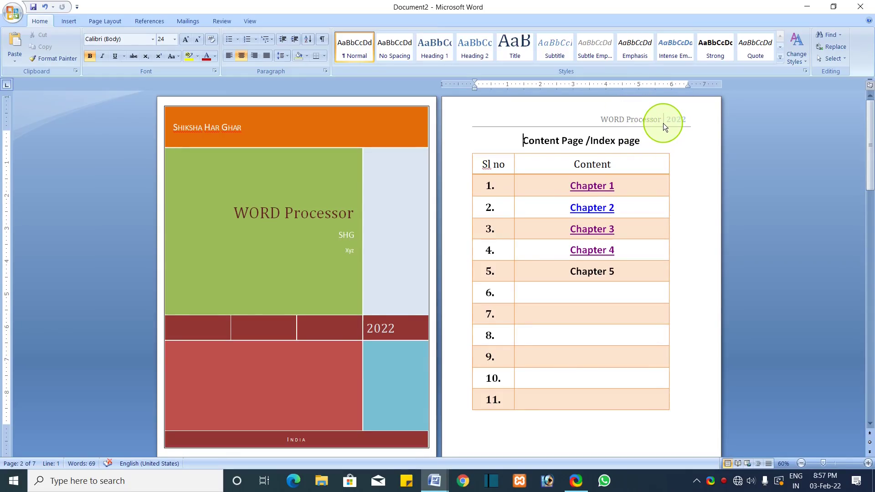
pyautogui.scroll(-8, 663, 122)
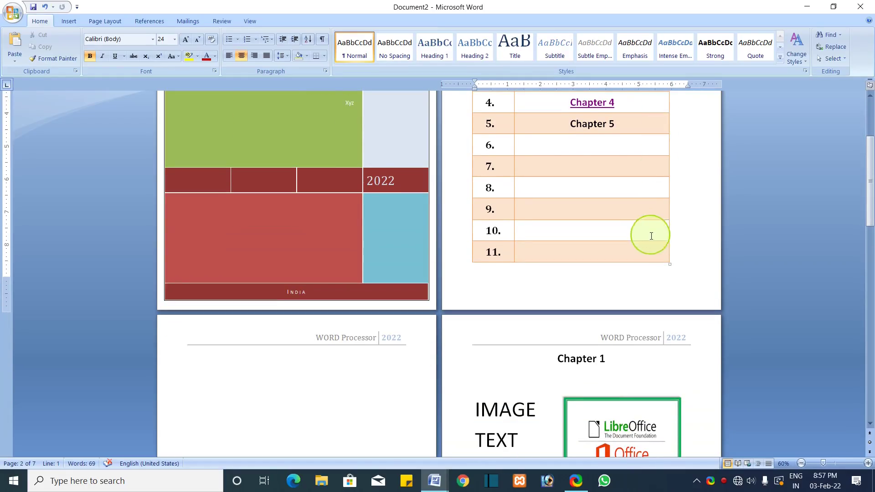
pyautogui.scroll(8, 433, 308)
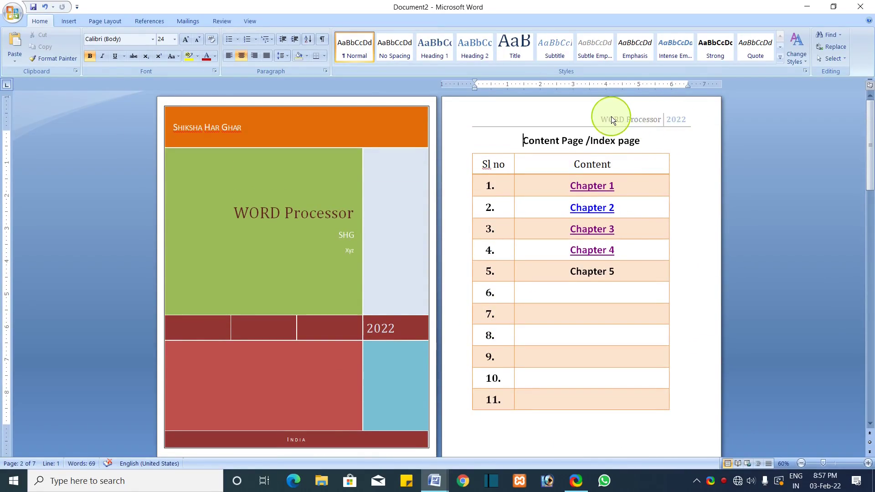
# Step: Change the year in the page header to 2023, leave header editing and check it across the chapter pages
pyautogui.doubleClick(630, 117)
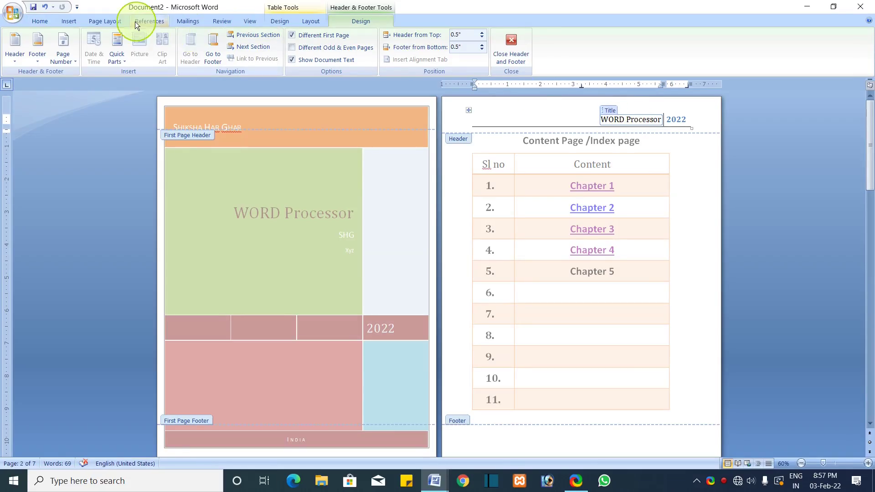
pyautogui.click(79, 25)
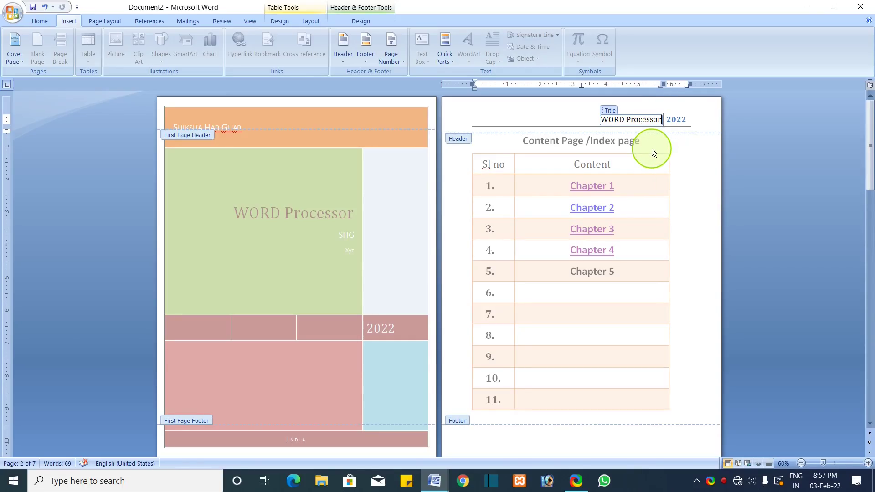
pyautogui.click(679, 122)
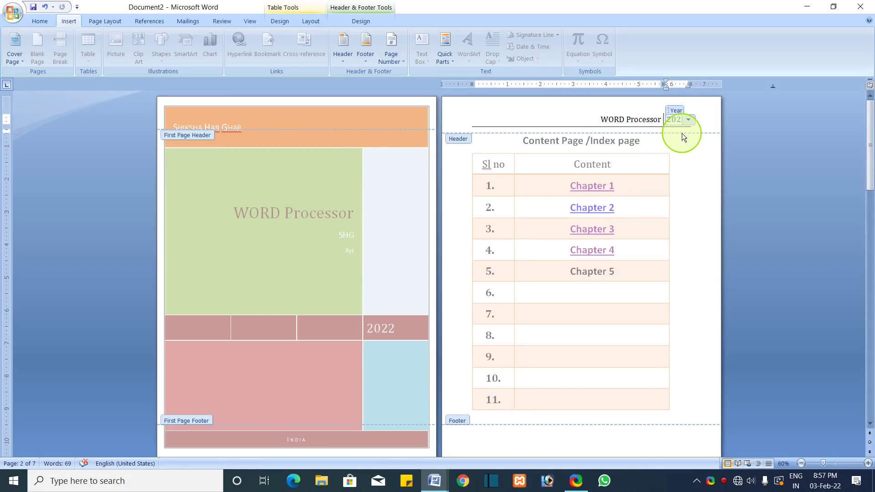
pyautogui.doubleClick(693, 171)
pyautogui.scroll(-8, 692, 171)
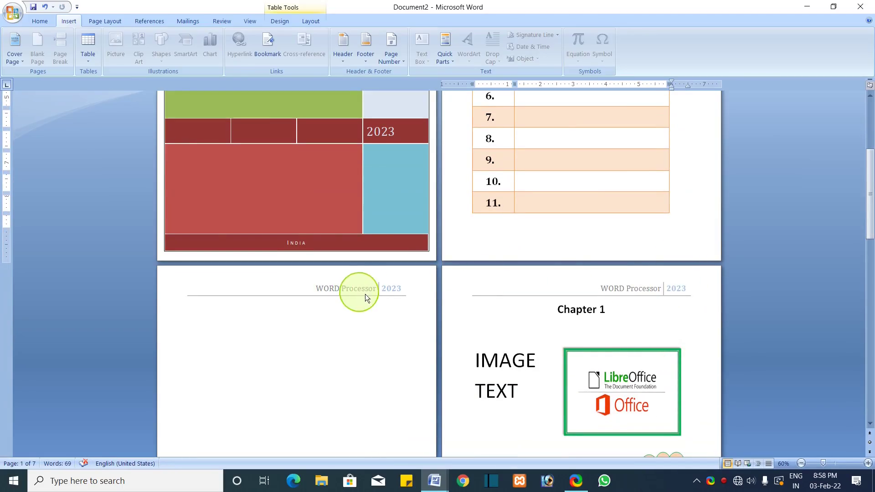
pyautogui.scroll(-13, 410, 301)
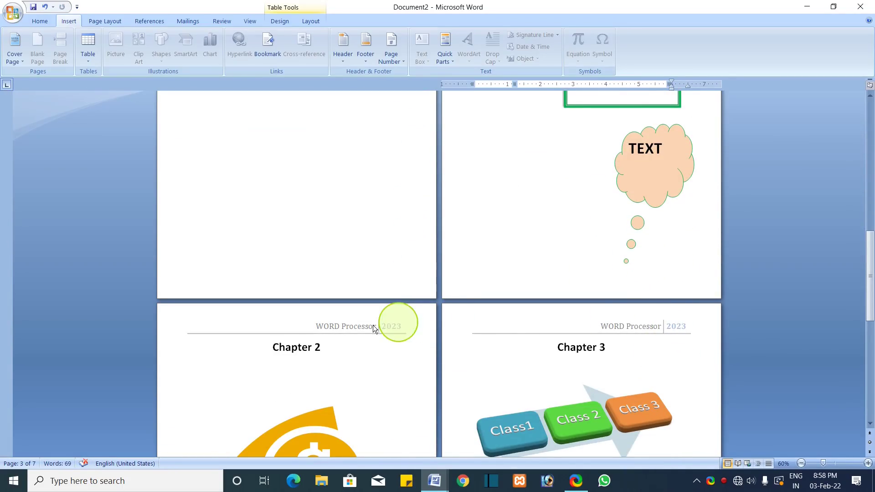
pyautogui.scroll(-3, 365, 328)
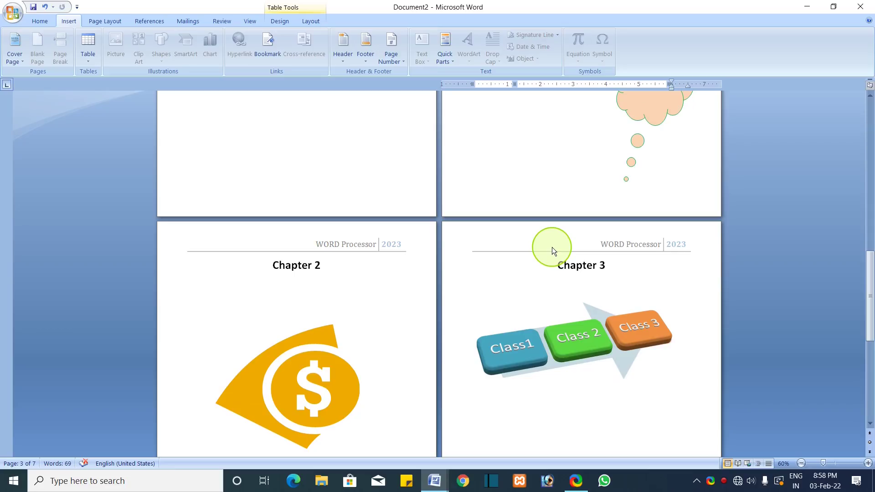
pyautogui.scroll(9, 552, 247)
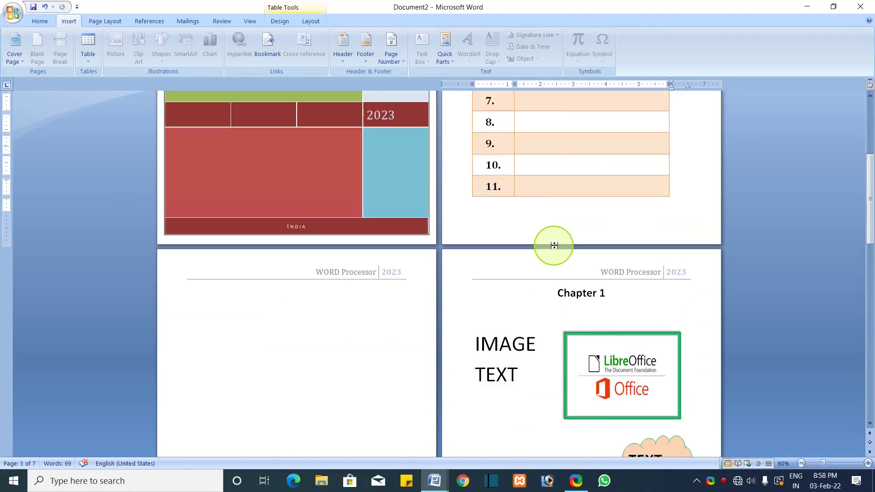
pyautogui.scroll(3, 555, 245)
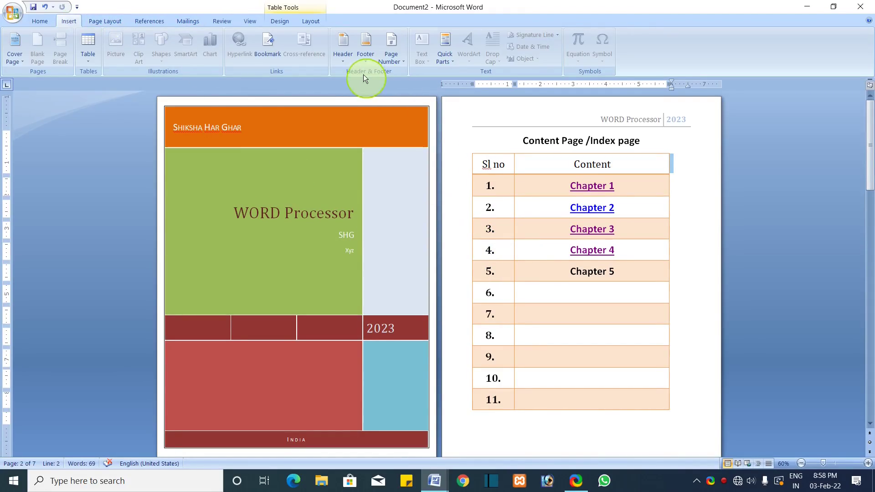
# Step: Insert the built-in Annual footer with page numbers, close footer editing and check the numbering across the pages
pyautogui.click(365, 55)
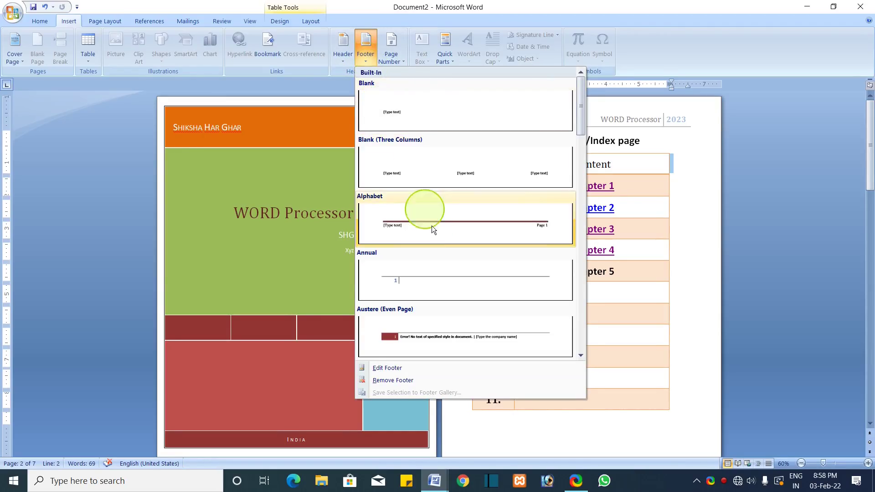
pyautogui.scroll(-6, 435, 280)
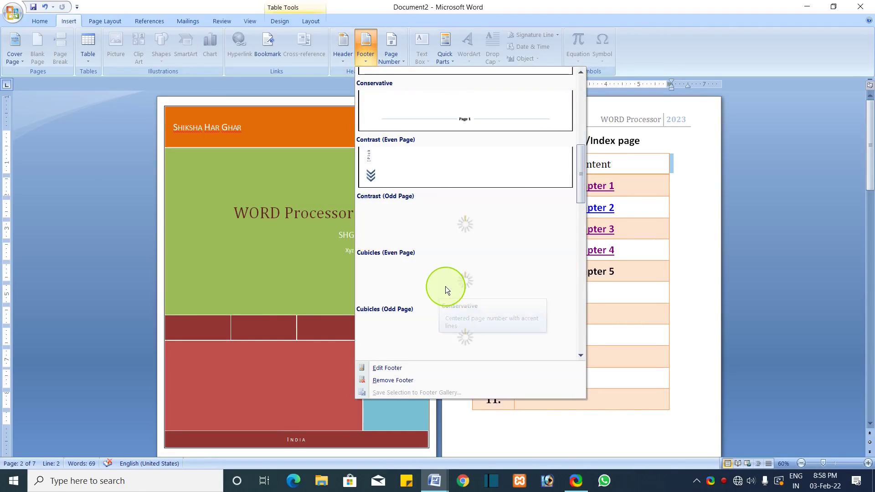
pyautogui.scroll(6, 486, 264)
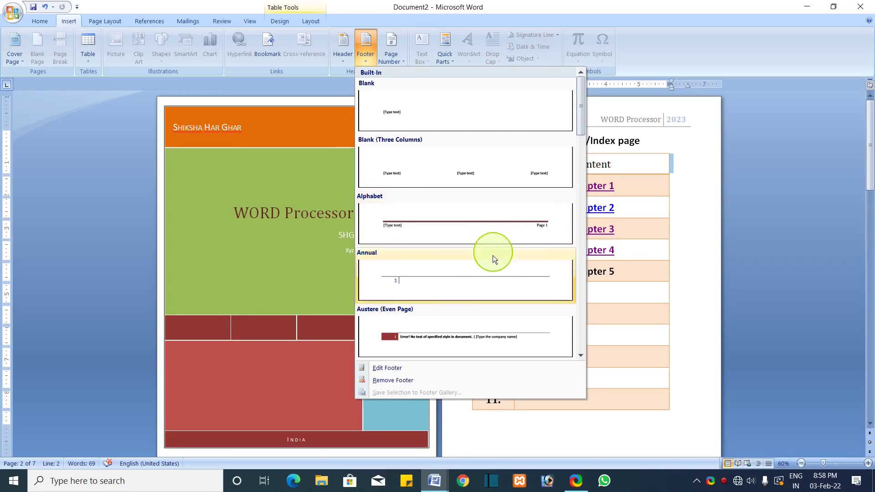
pyautogui.scroll(-4, 493, 257)
pyautogui.scroll(-3, 493, 256)
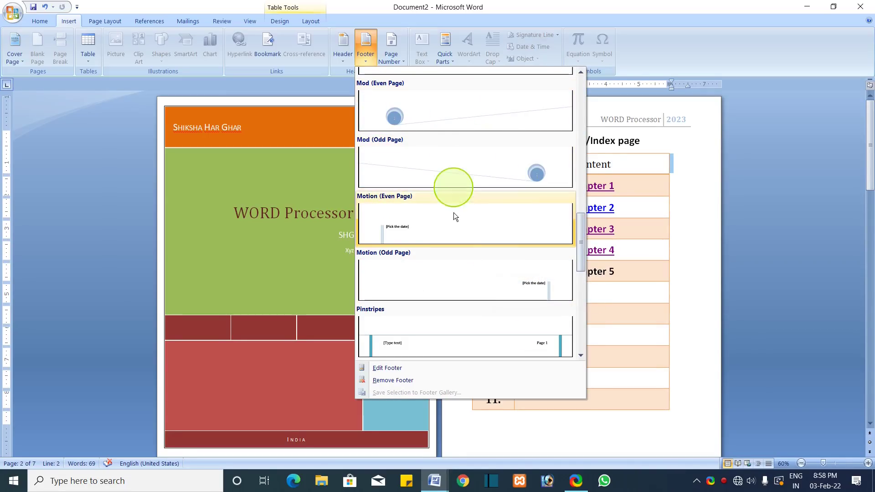
pyautogui.scroll(-6, 472, 269)
pyautogui.scroll(13, 459, 276)
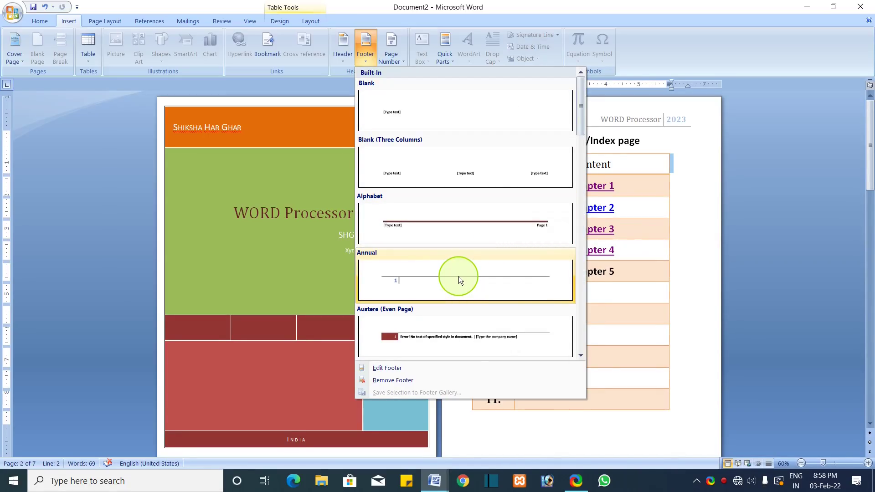
pyautogui.click(459, 276)
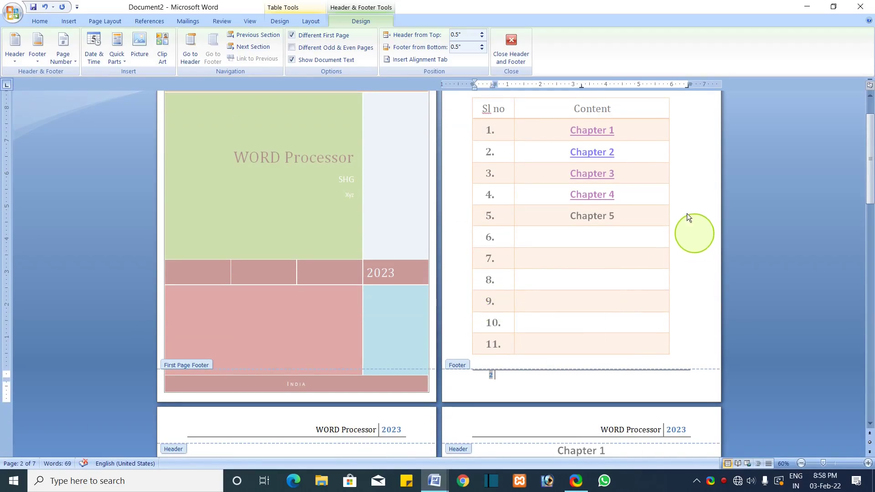
pyautogui.click(526, 62)
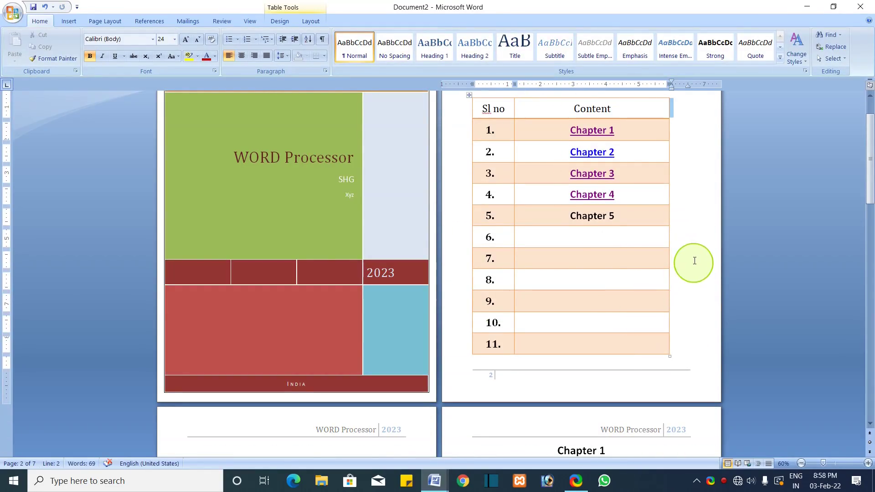
pyautogui.scroll(-2, 570, 319)
pyautogui.scroll(-14, 526, 335)
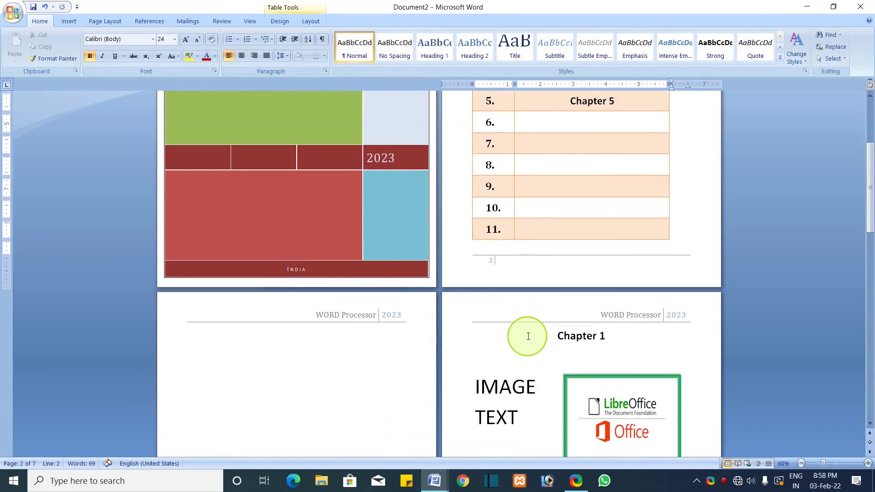
pyautogui.click(204, 361)
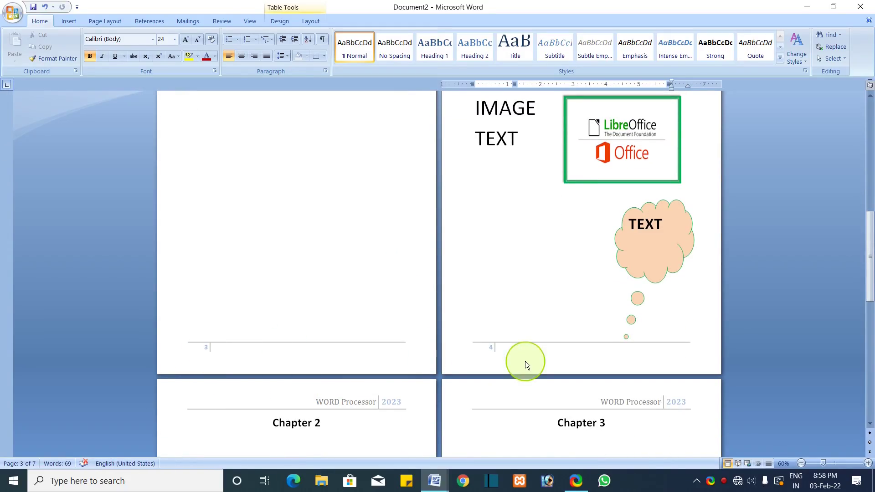
pyautogui.scroll(-12, 486, 345)
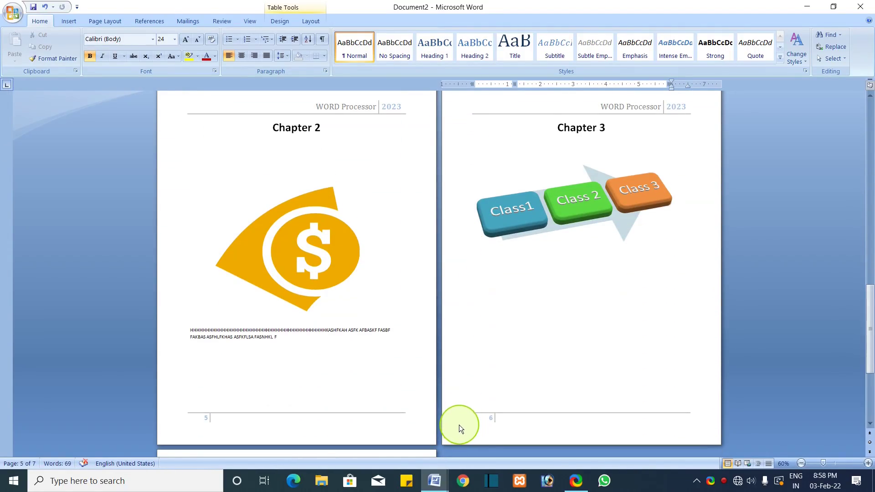
# Step: Return to the first pages and review the page number placement options without applying one
pyautogui.scroll(20, 459, 424)
pyautogui.scroll(9, 456, 410)
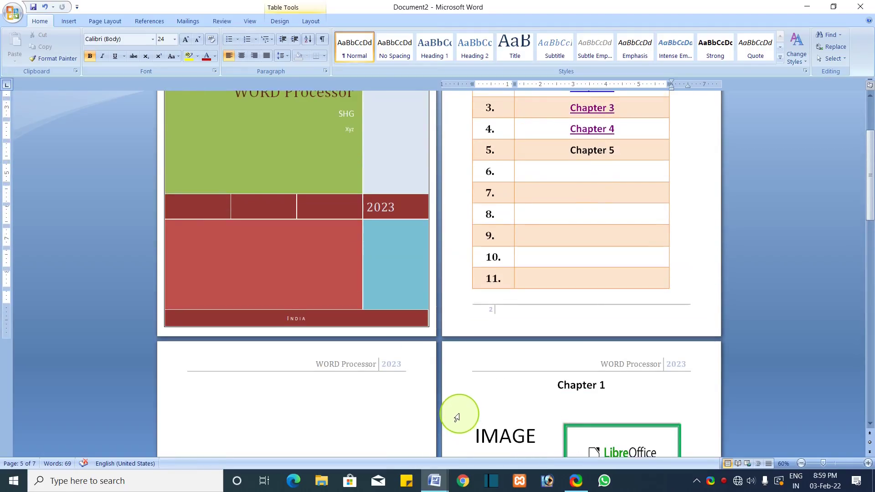
pyautogui.click(71, 23)
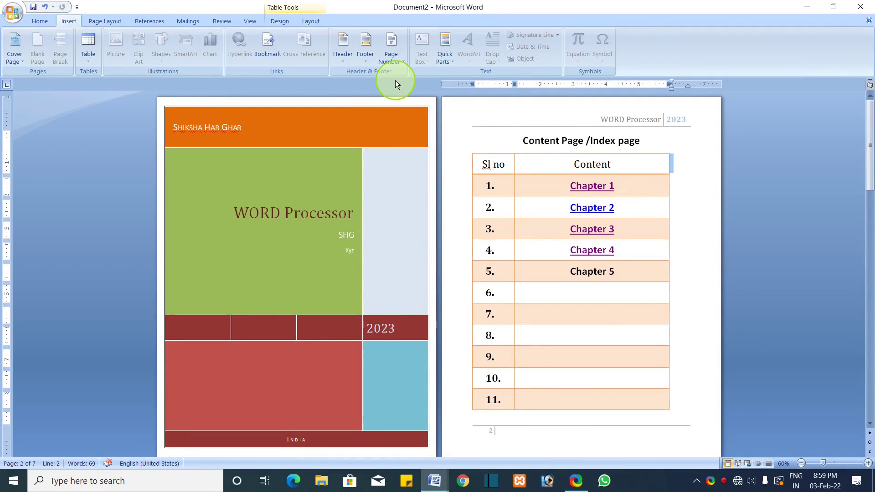
pyautogui.click(402, 60)
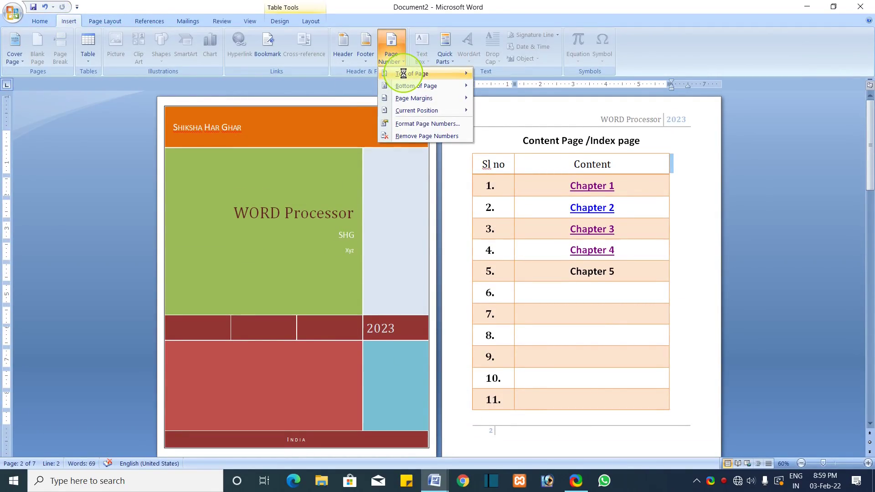
pyautogui.moveTo(405, 76)
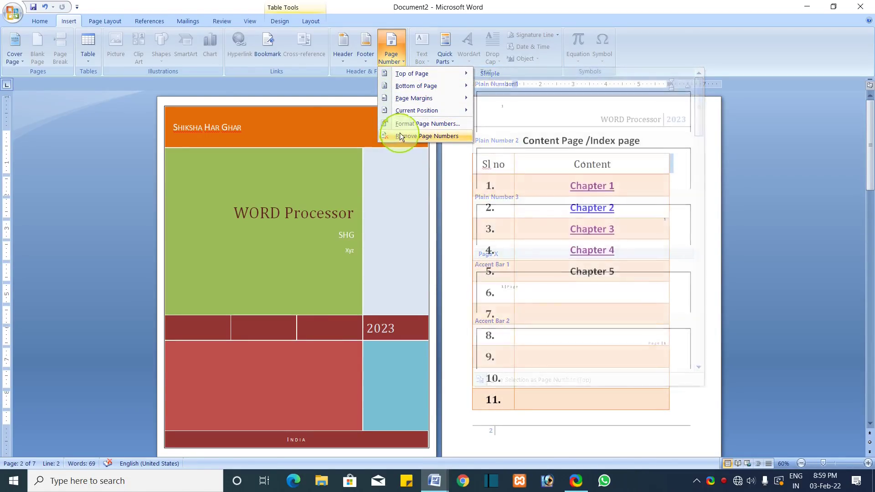
pyautogui.moveTo(400, 110)
pyautogui.click(399, 56)
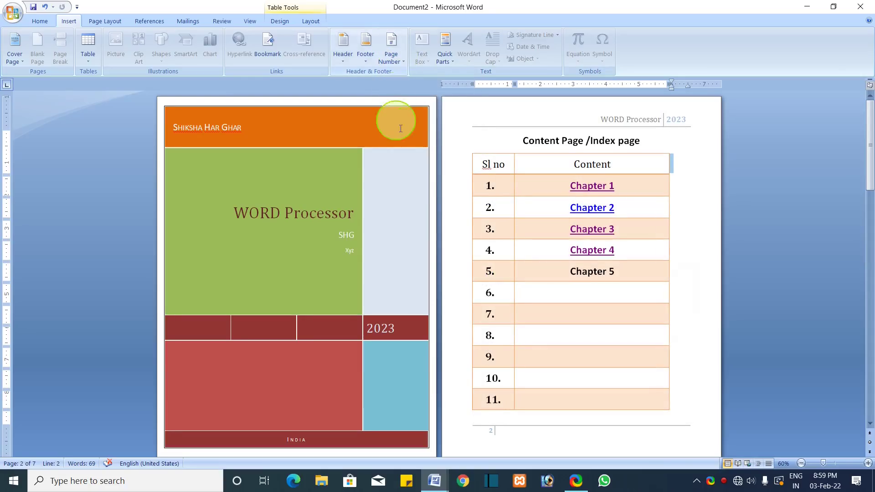
# Step: Insert a Simple Text Box on the blank page before Chapter 1 and replace its placeholder with "Text box"
pyautogui.scroll(-6, 600, 273)
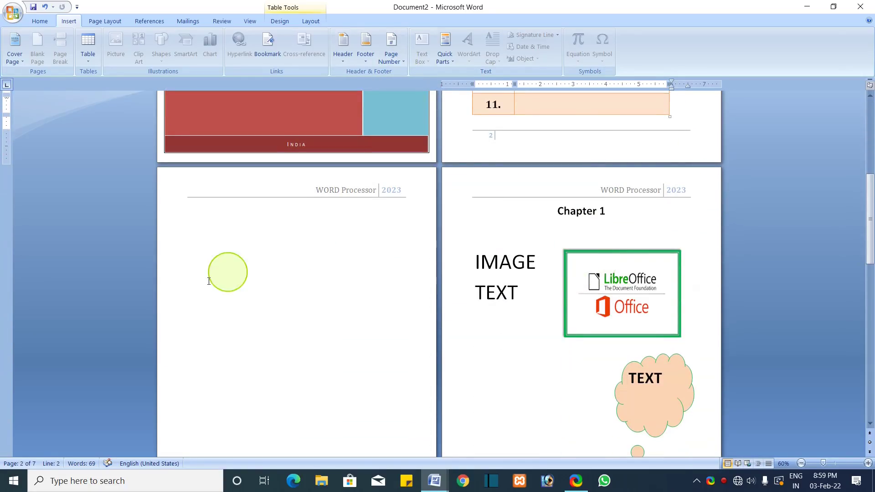
pyautogui.click(248, 242)
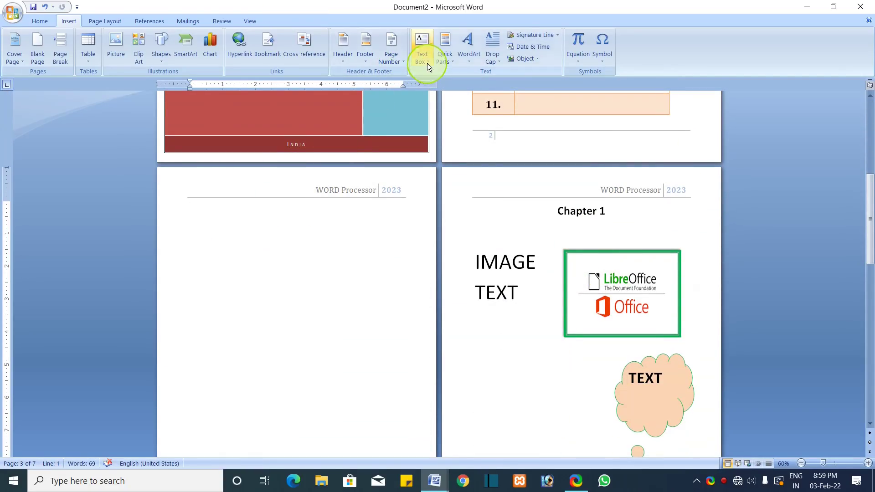
pyautogui.click(420, 37)
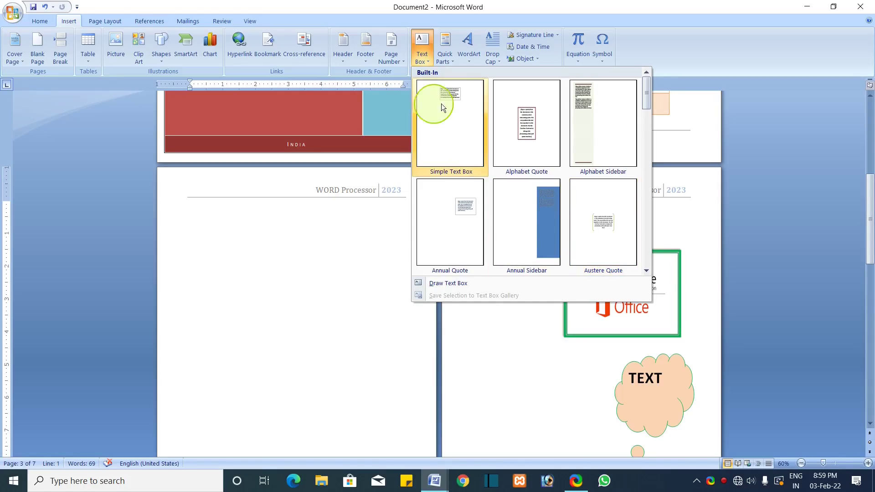
pyautogui.click(456, 97)
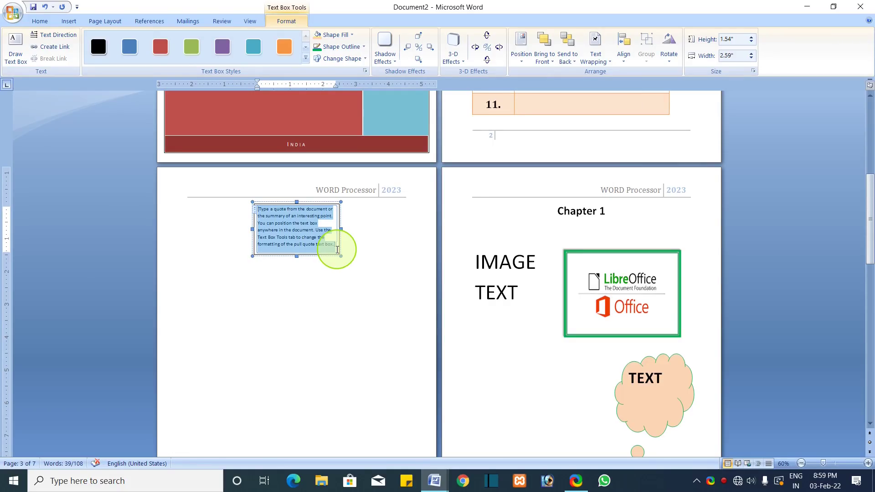
pyautogui.write('t box')
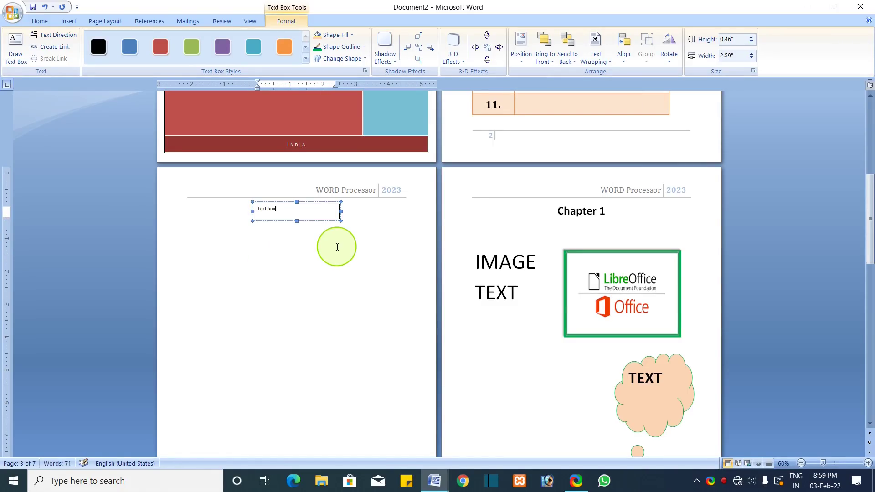
pyautogui.click(307, 243)
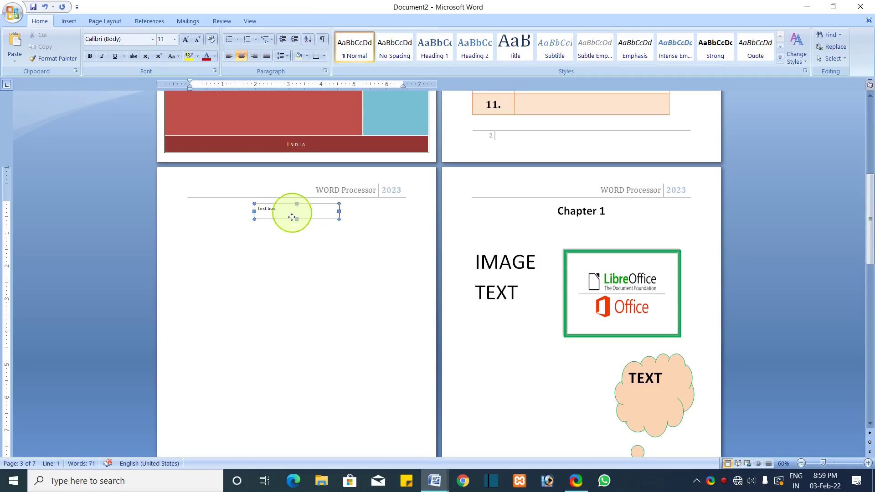
# Step: Reposition the text box freely on the page, ending slightly below the header line and right of the page's centre
pyautogui.moveTo(291, 217); pyautogui.dragTo(286, 255)
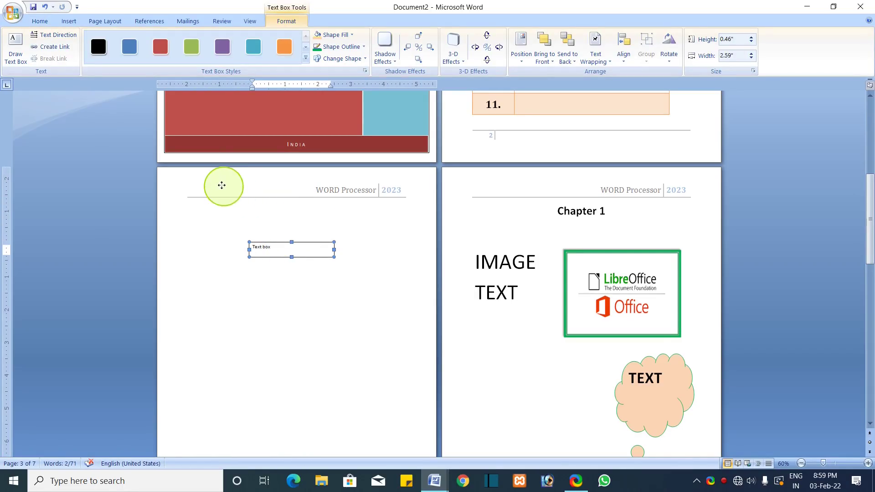
pyautogui.moveTo(222, 185); pyautogui.dragTo(205, 191)
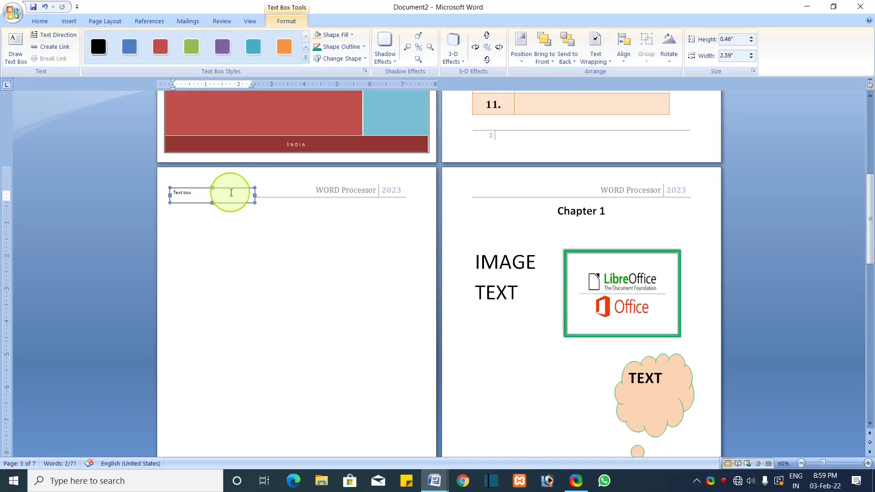
pyautogui.moveTo(226, 188); pyautogui.dragTo(323, 242)
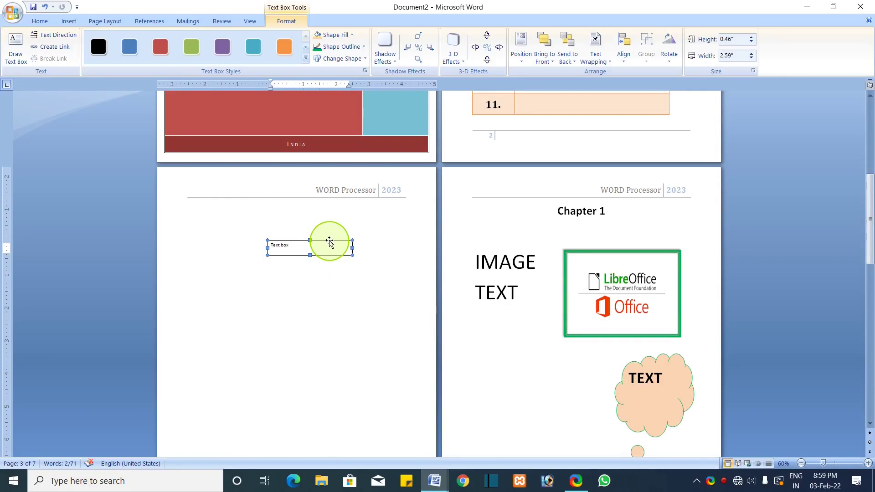
pyautogui.click(283, 46)
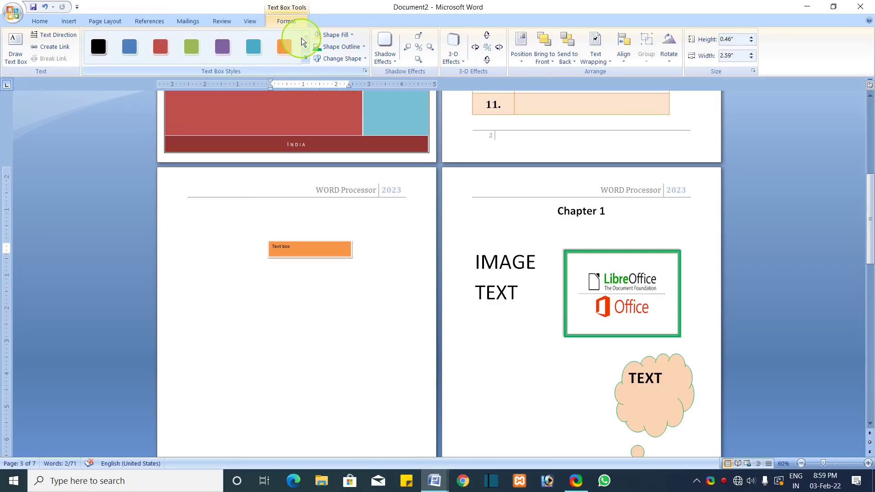
pyautogui.click(306, 58)
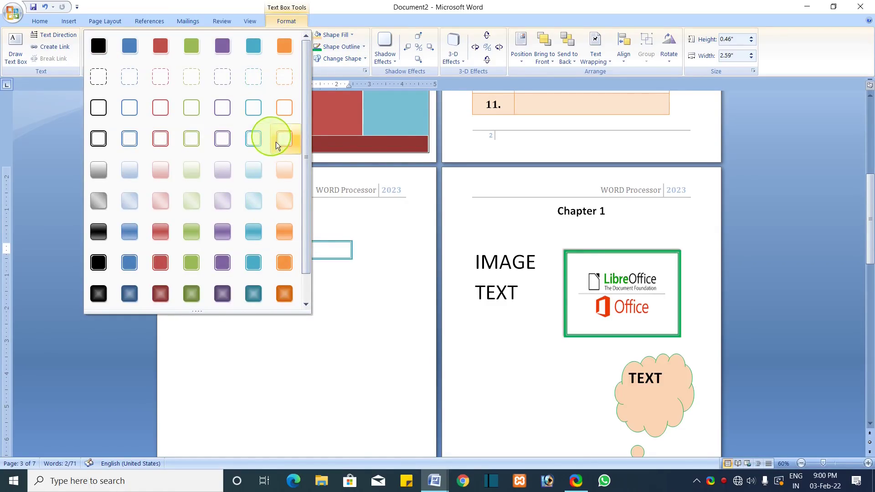
pyautogui.click(362, 303)
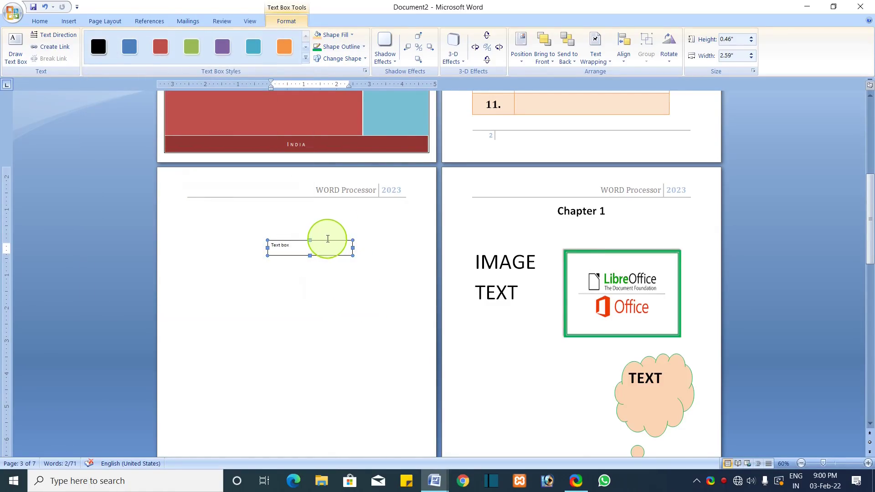
pyautogui.click(387, 256)
# Step: Zoom in on the text box and apply the solid teal style with a white inner frame
pyautogui.scroll(3, 387, 256)
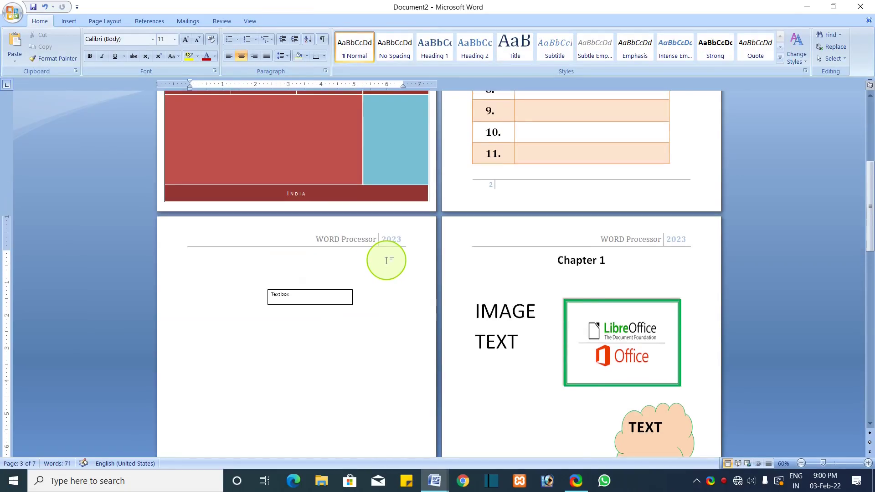
pyautogui.scroll(2, 393, 248)
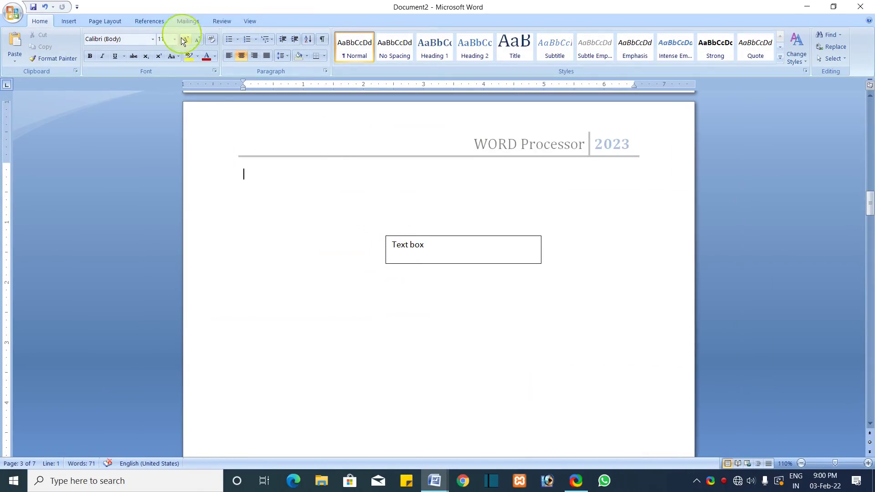
pyautogui.click(468, 236)
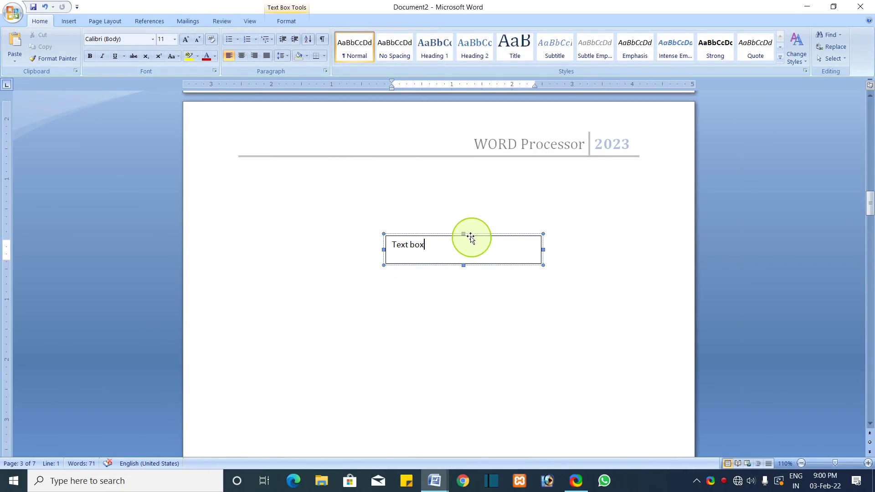
pyautogui.click(295, 23)
pyautogui.click(306, 58)
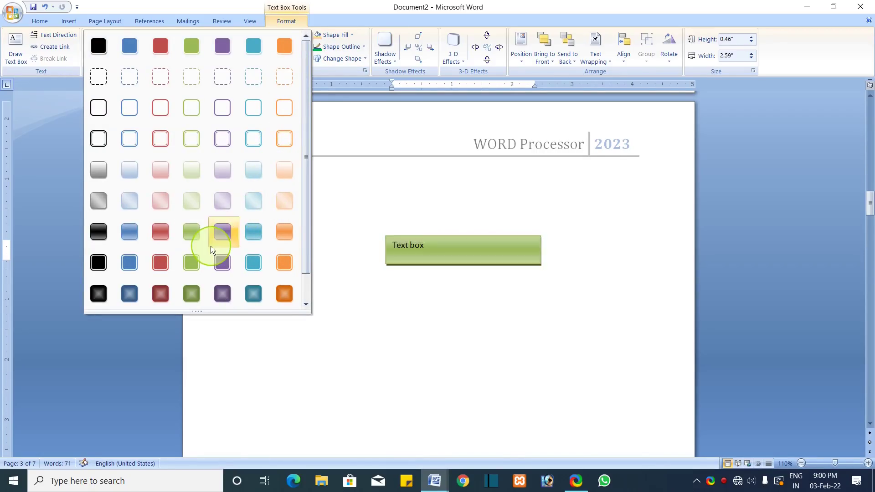
pyautogui.click(258, 264)
# Step: Format the words "Text box" inside the box as bold, 20 pt, Berlin Sans FB Demi
pyautogui.moveTo(432, 252); pyautogui.dragTo(393, 269)
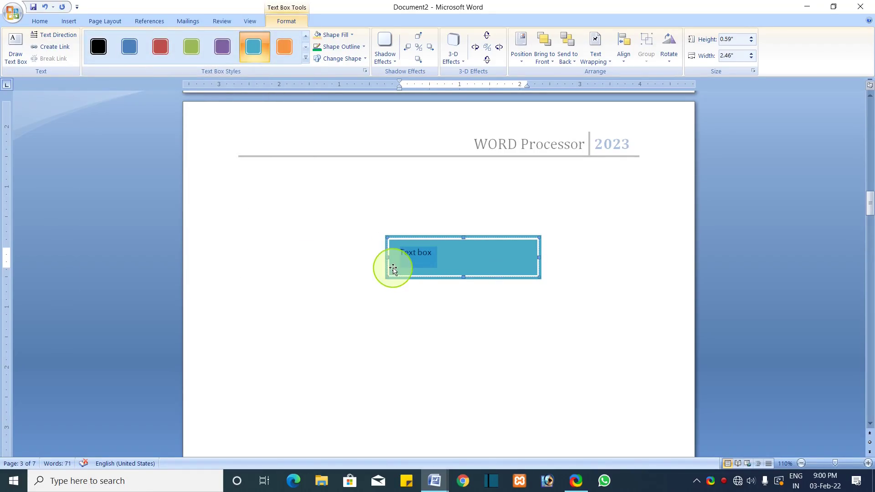
pyautogui.click(35, 21)
pyautogui.click(91, 56)
pyautogui.click(186, 40)
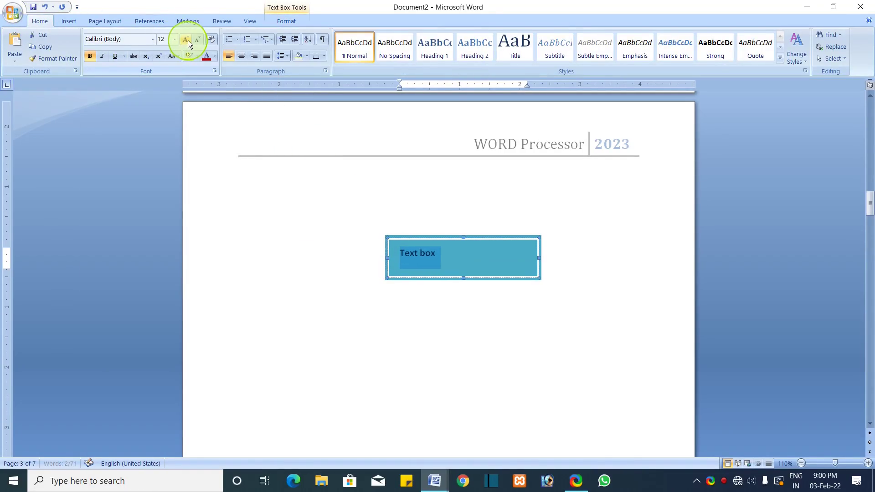
pyautogui.click(186, 39)
pyautogui.click(186, 39)
pyautogui.click(186, 40)
pyautogui.click(186, 40)
pyautogui.click(153, 39)
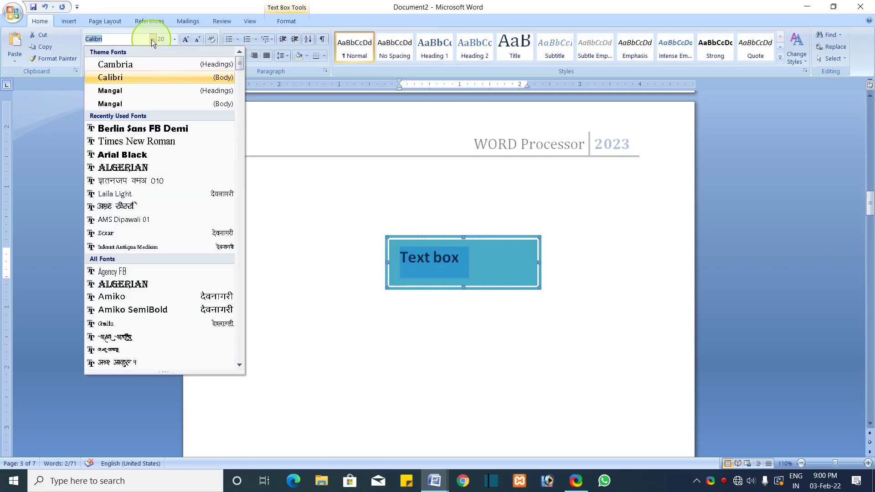
pyautogui.click(144, 125)
pyautogui.click(488, 255)
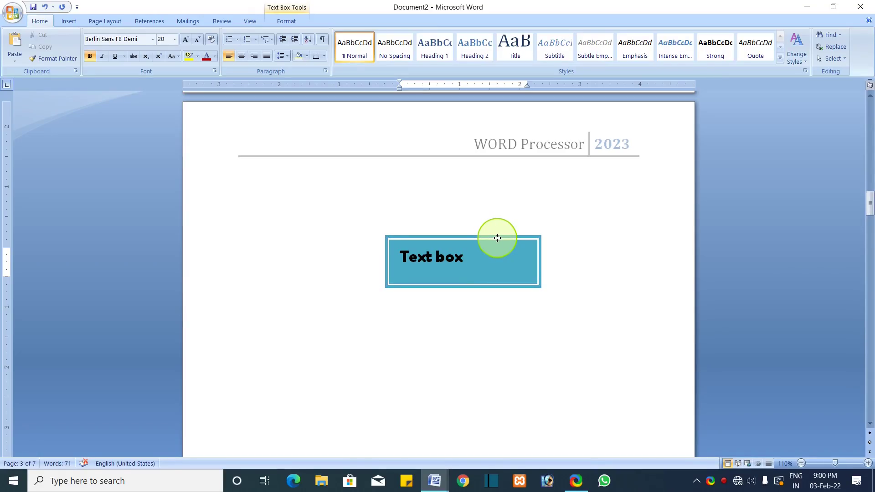
# Step: Enlarge the teal text box to over twice its width and height and place it centred below the header line
pyautogui.moveTo(498, 238); pyautogui.dragTo(308, 141)
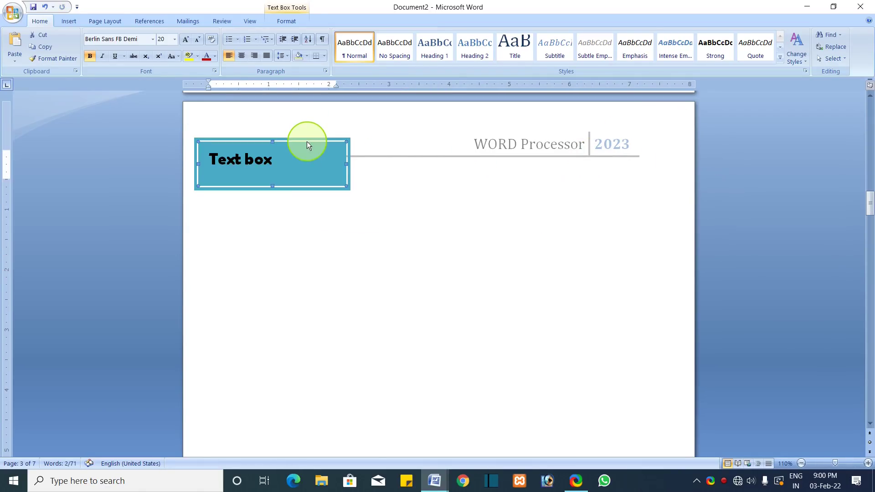
pyautogui.click(314, 243)
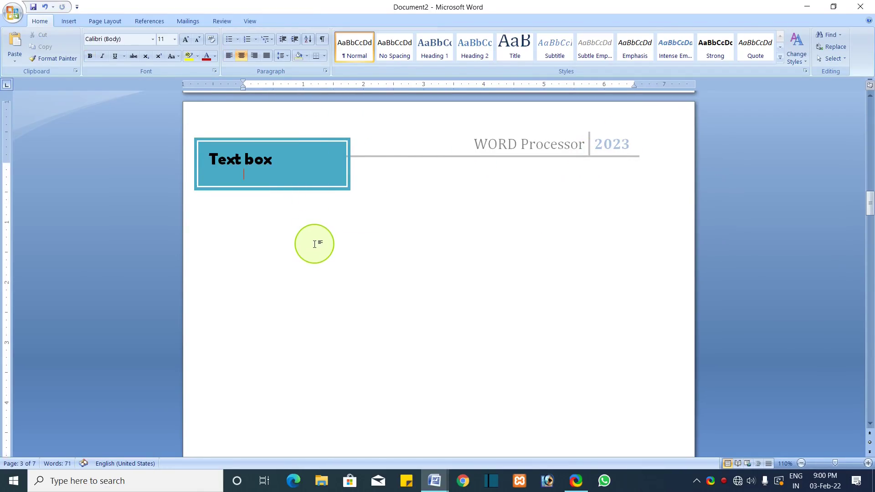
pyautogui.click(293, 144)
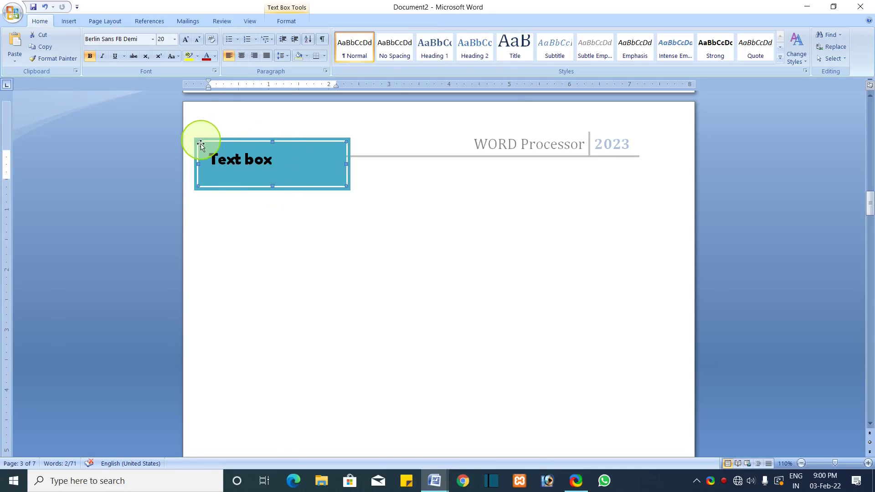
pyautogui.moveTo(272, 191); pyautogui.dragTo(525, 275)
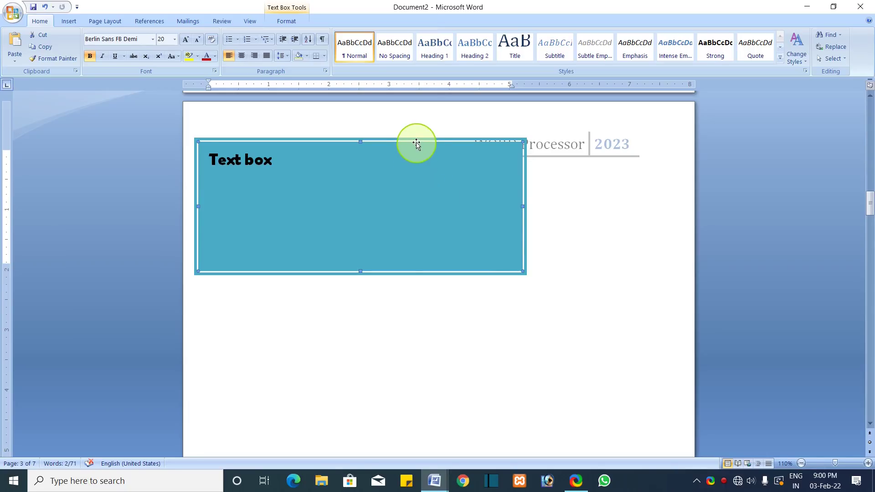
pyautogui.moveTo(506, 201); pyautogui.dragTo(504, 268)
pyautogui.click(513, 348)
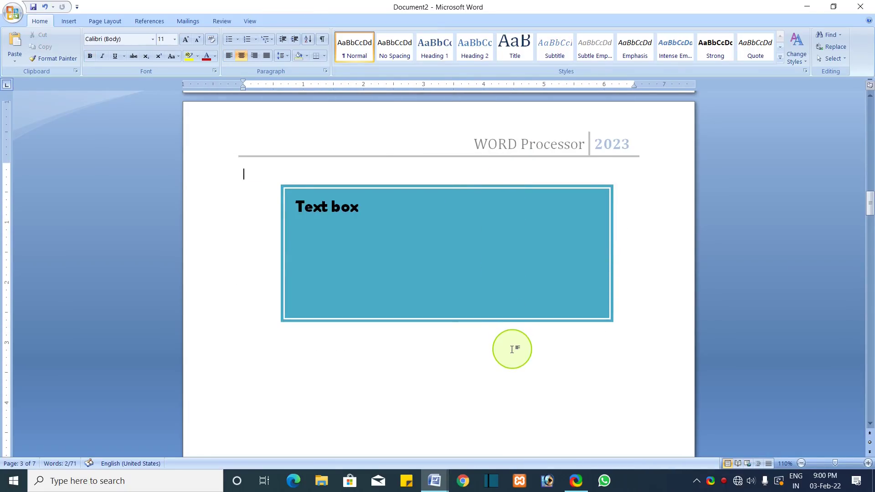
# Step: Reduce the teal text box's height from its lower edge to a single-line banner, keeping its width
pyautogui.click(68, 21)
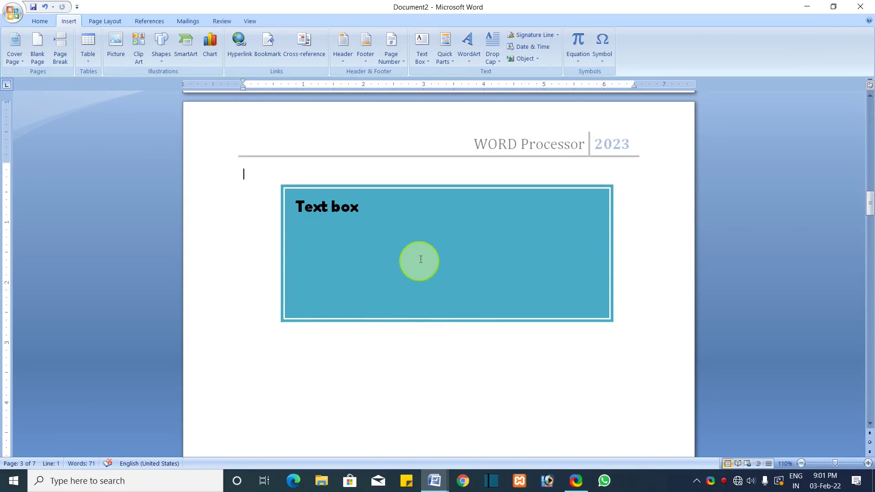
pyautogui.click(429, 275)
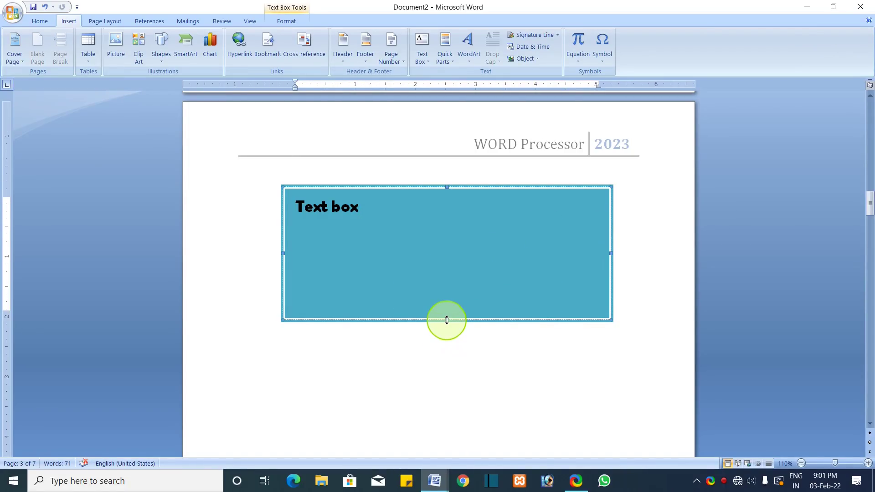
pyautogui.moveTo(447, 321); pyautogui.dragTo(446, 228)
pyautogui.click(463, 286)
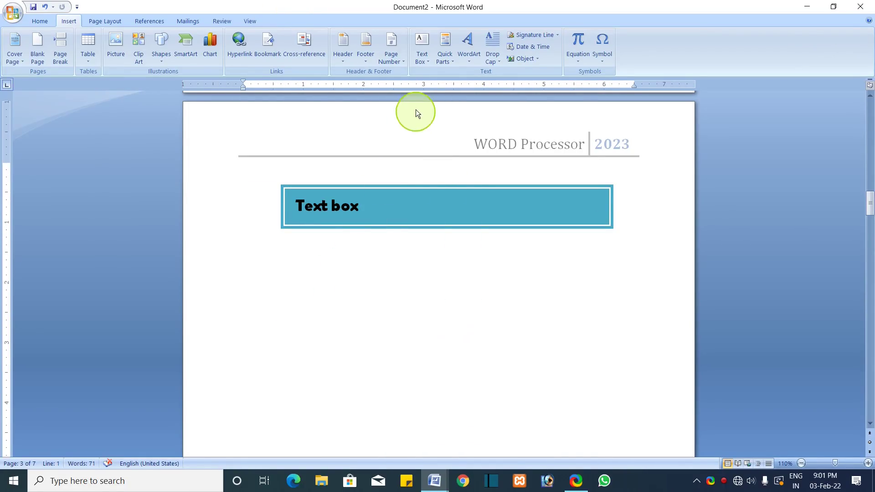
# Step: Insert a "happy design" WordArt in WordArt style 29 below the header line and move the teal text box down beneath it
pyautogui.click(467, 50)
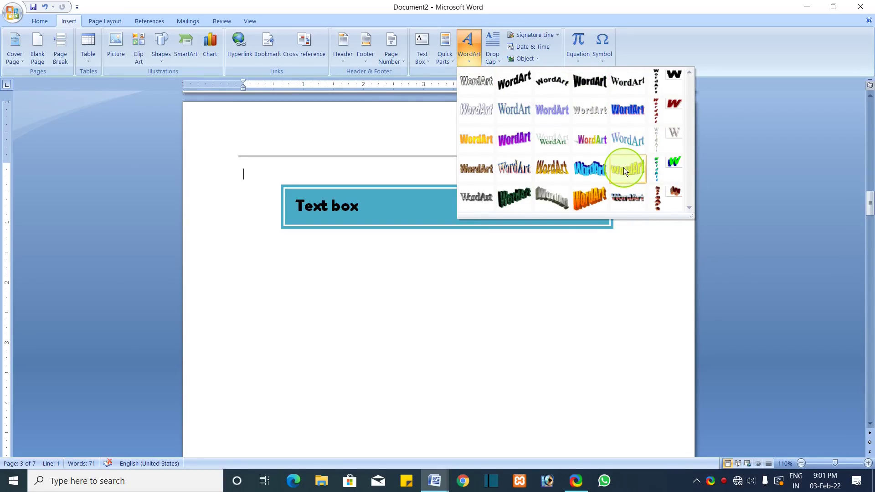
pyautogui.click(613, 197)
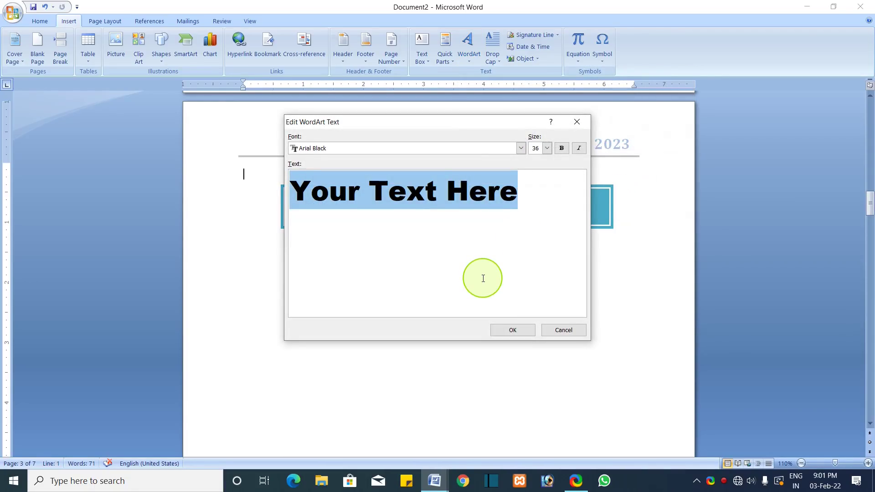
pyautogui.write('happy')
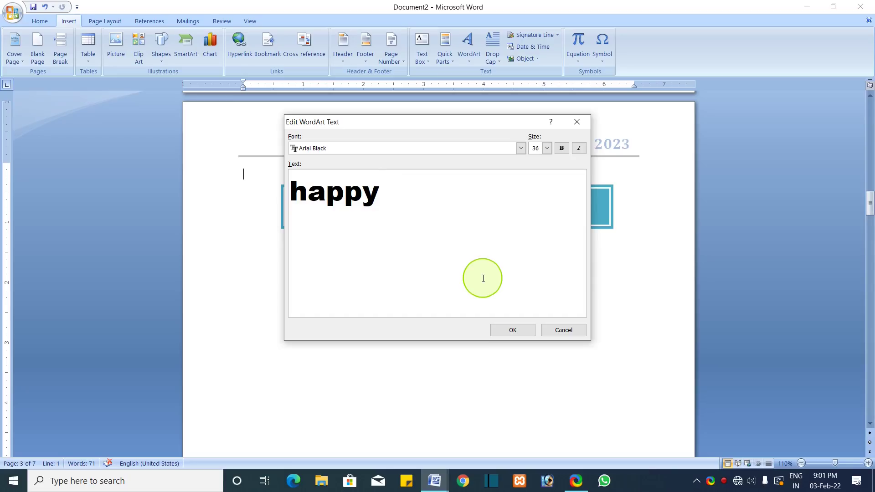
pyautogui.write(' design')
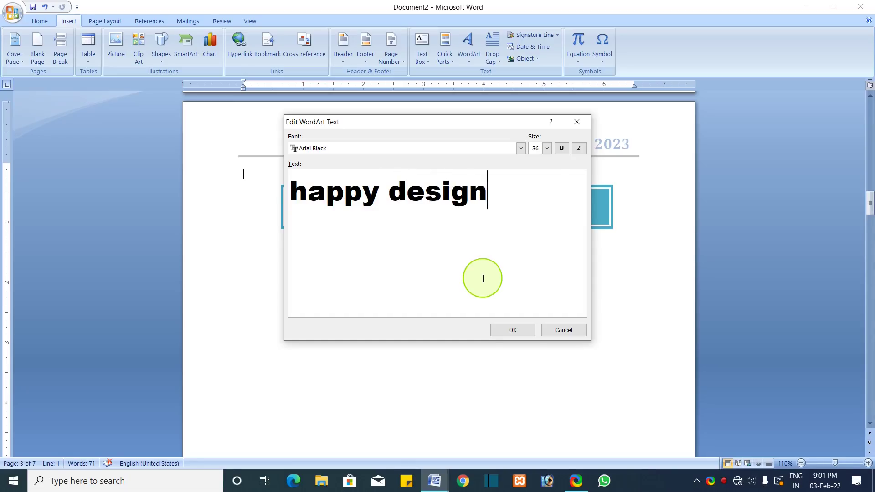
pyautogui.click(527, 331)
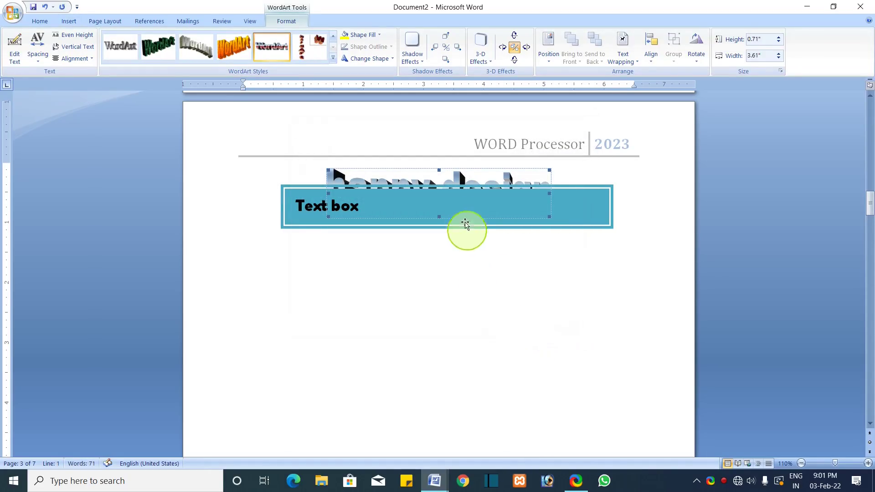
pyautogui.moveTo(571, 193); pyautogui.dragTo(578, 254)
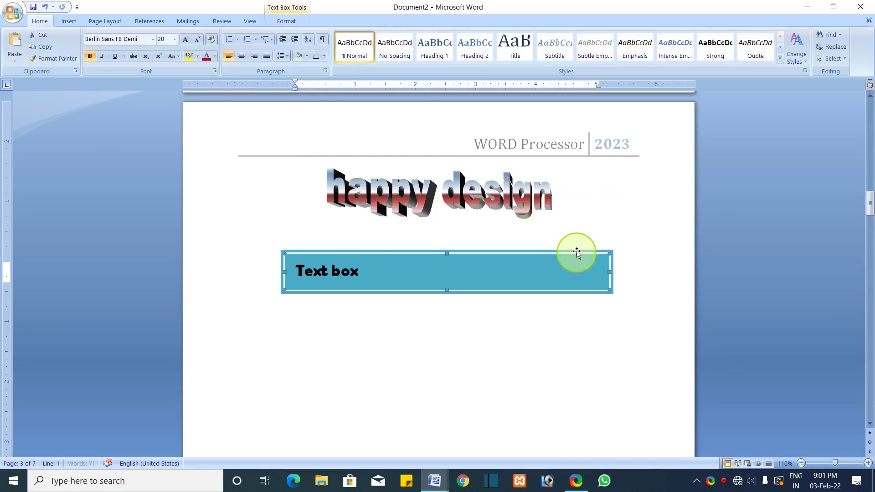
# Step: Change the "happy design" WordArt to the yellow wavy style with black outline and shadow
pyautogui.click(496, 193)
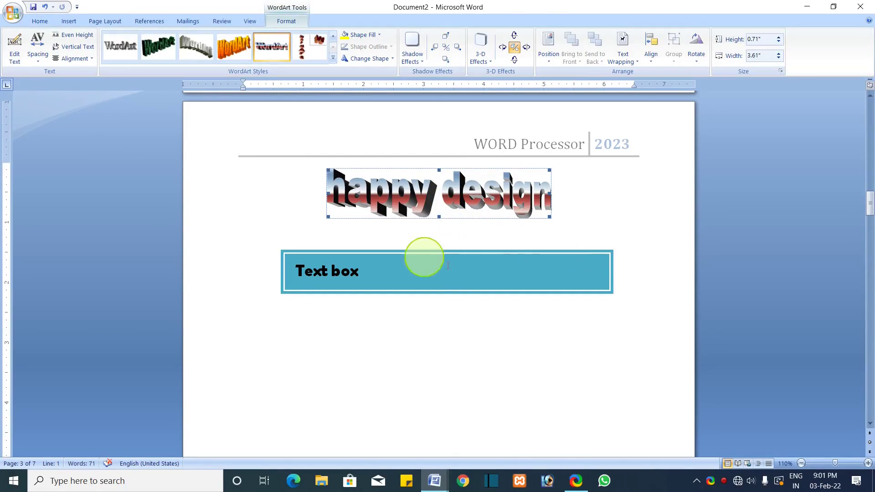
pyautogui.click(222, 45)
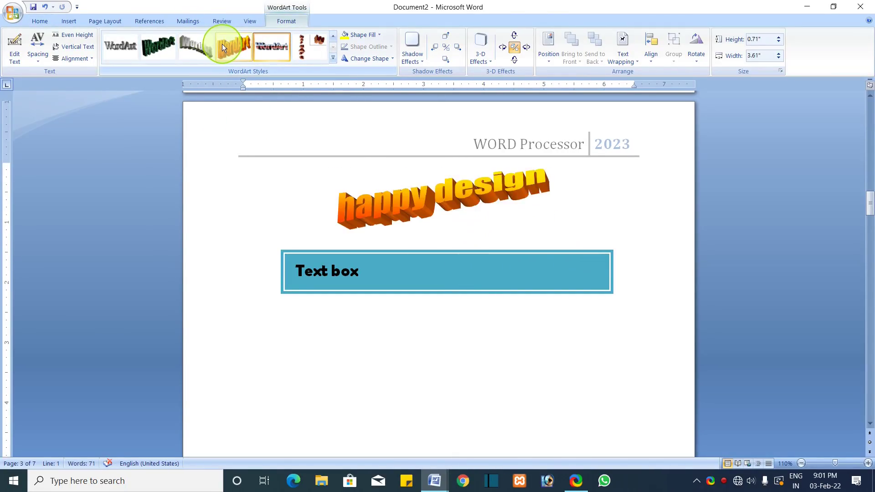
pyautogui.click(193, 45)
pyautogui.click(157, 45)
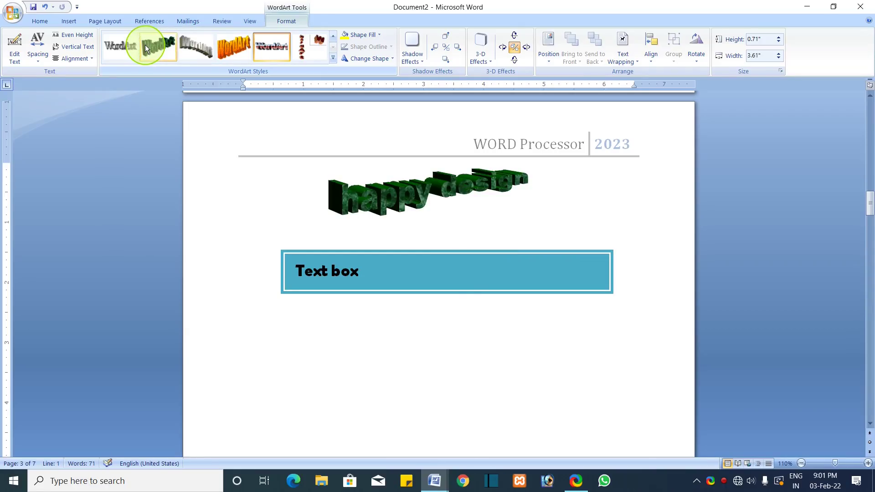
pyautogui.click(119, 48)
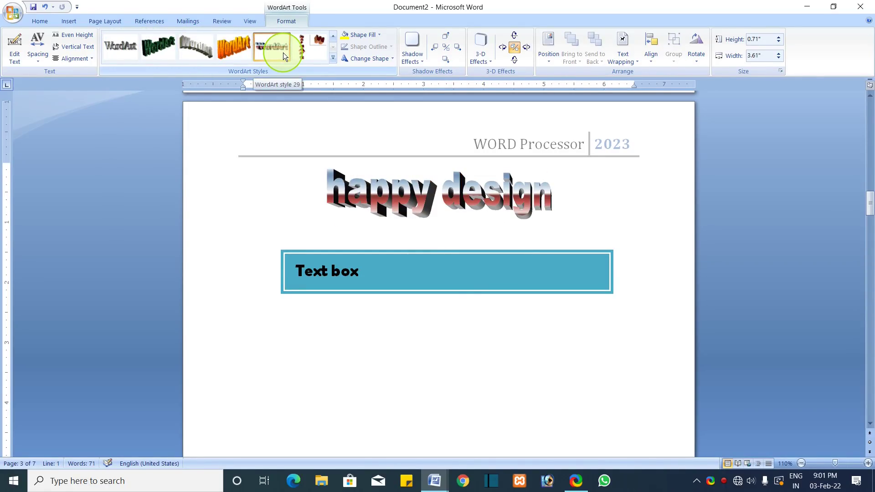
pyautogui.click(333, 58)
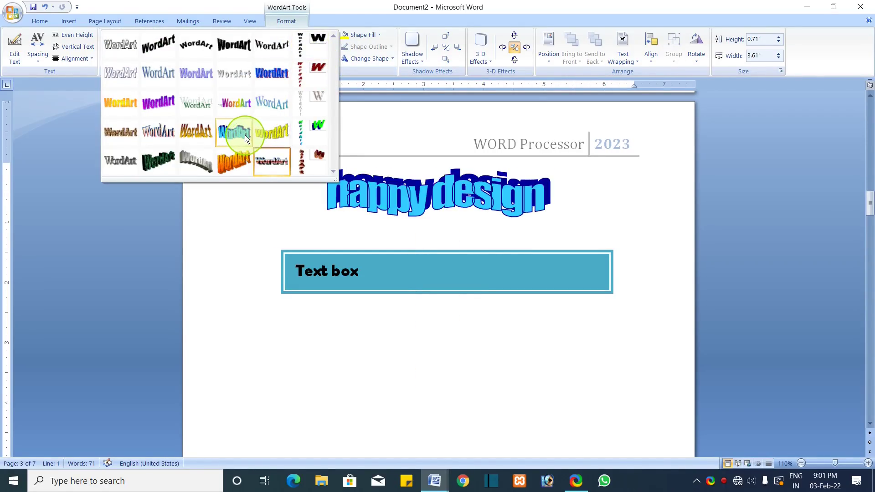
pyautogui.click(273, 133)
# Step: Enlarge the "happy design" WordArt to about 1.08" high and 3.61" wide
pyautogui.moveTo(547, 210)
pyautogui.mouseDown()
pyautogui.moveTo(582, 239)
pyautogui.moveTo(543, 189)
pyautogui.moveTo(543, 223)
pyautogui.mouseUp()
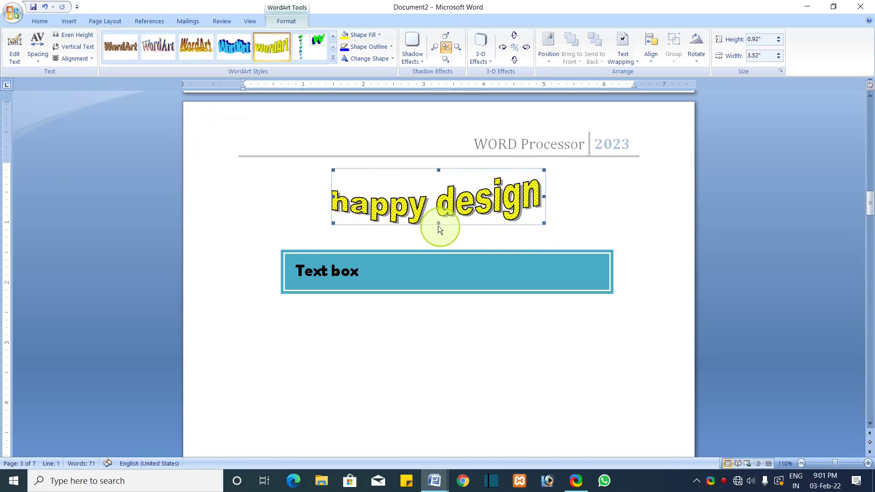
pyautogui.moveTo(439, 170)
pyautogui.mouseDown()
pyautogui.moveTo(439, 156)
pyautogui.moveTo(439, 173)
pyautogui.mouseUp()
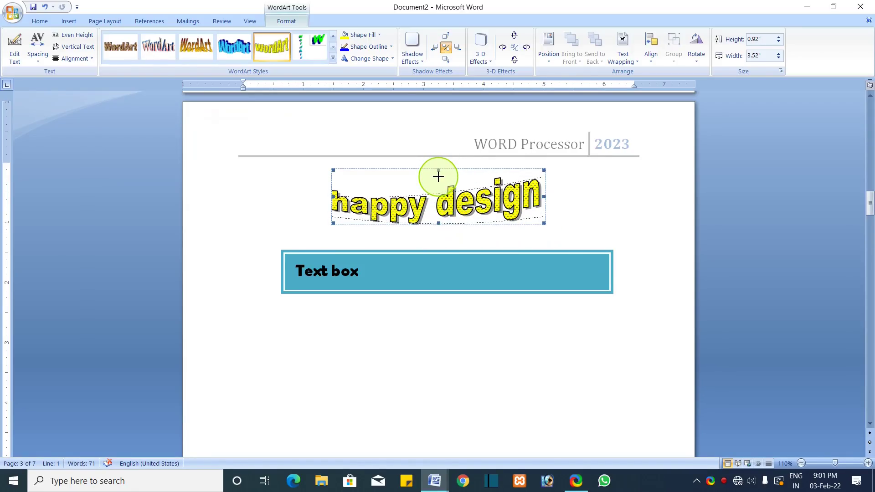
pyautogui.moveTo(335, 169); pyautogui.dragTo(327, 148)
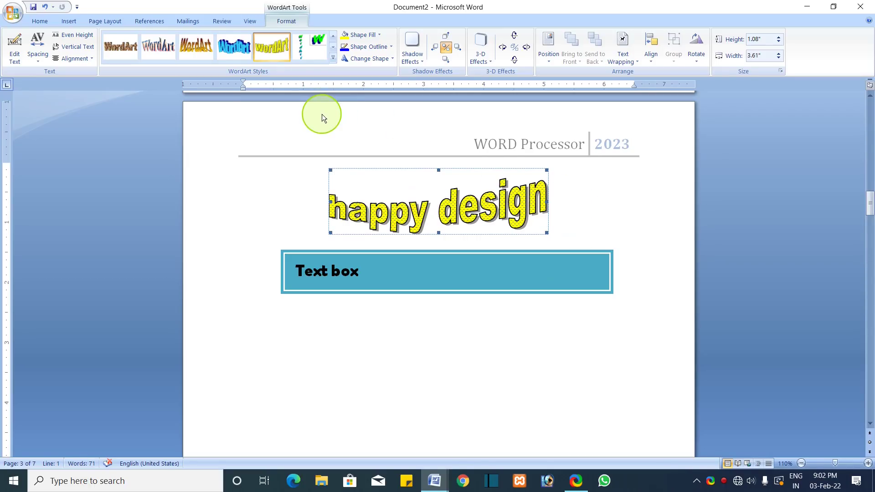
# Step: Set the "happy design" WordArt's outline to the standard dark red colour and deselect it
pyautogui.click(373, 48)
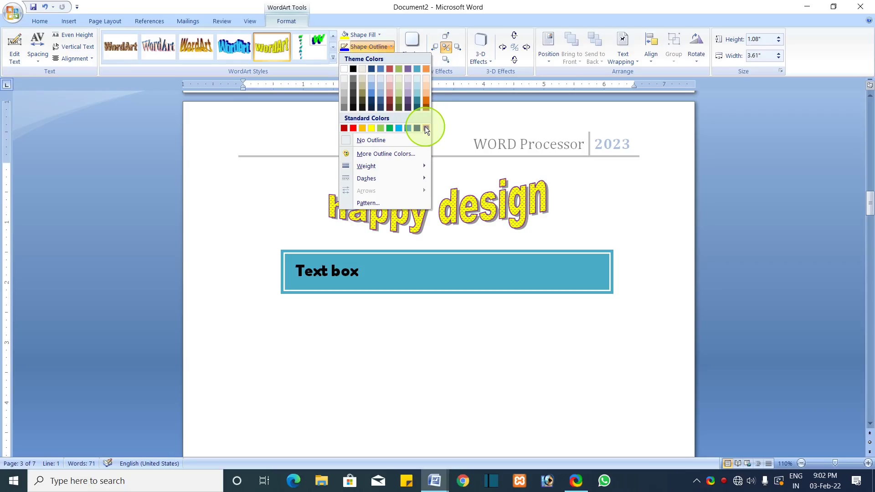
pyautogui.click(344, 128)
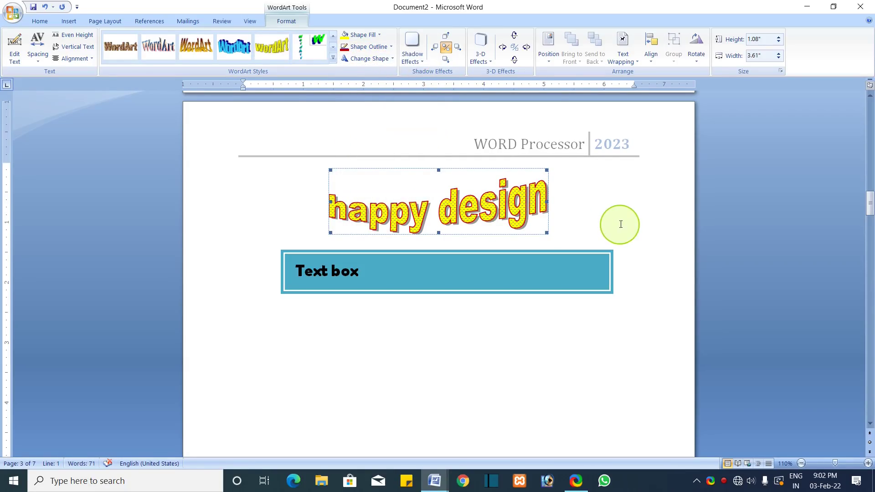
pyautogui.click(621, 225)
pyautogui.click(460, 208)
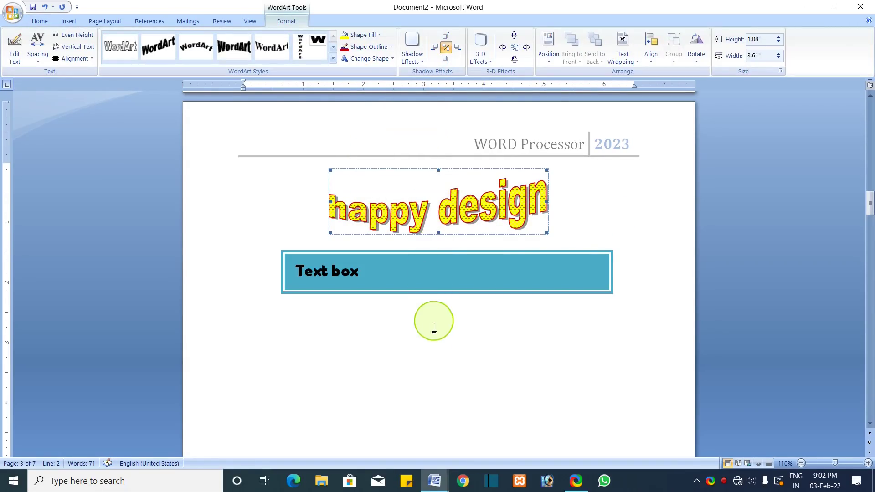
pyautogui.click(613, 212)
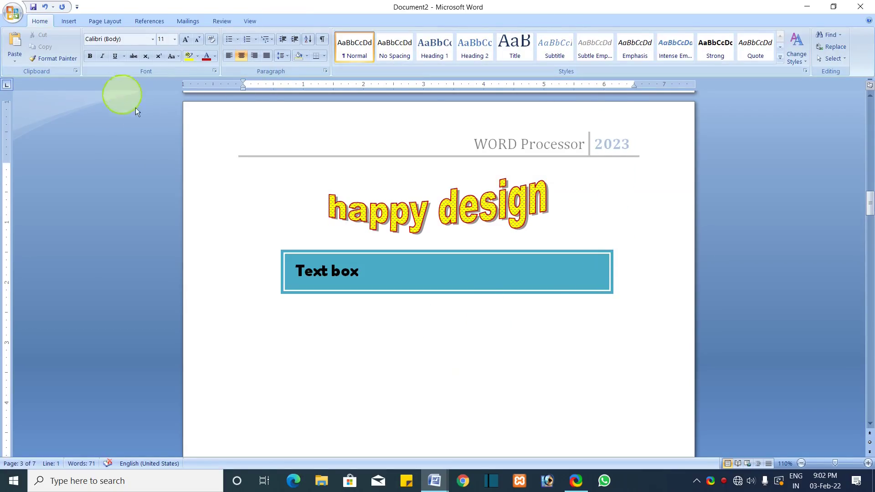
pyautogui.click(68, 22)
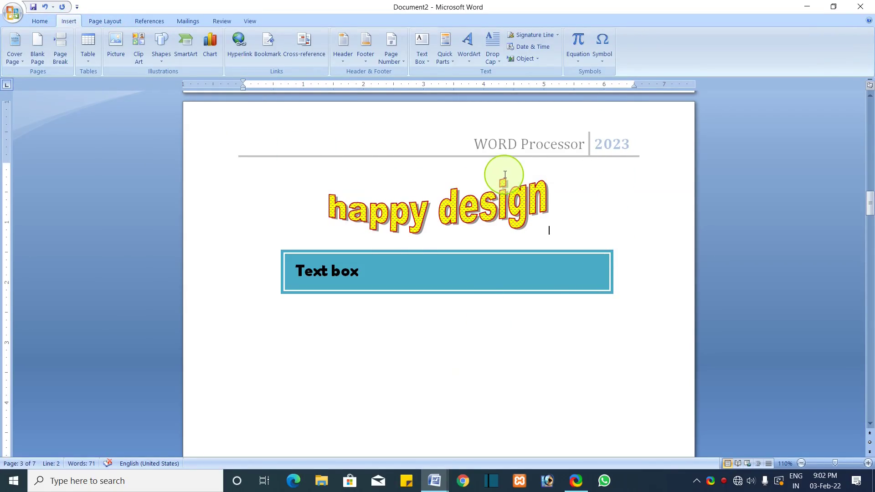
pyautogui.click(450, 56)
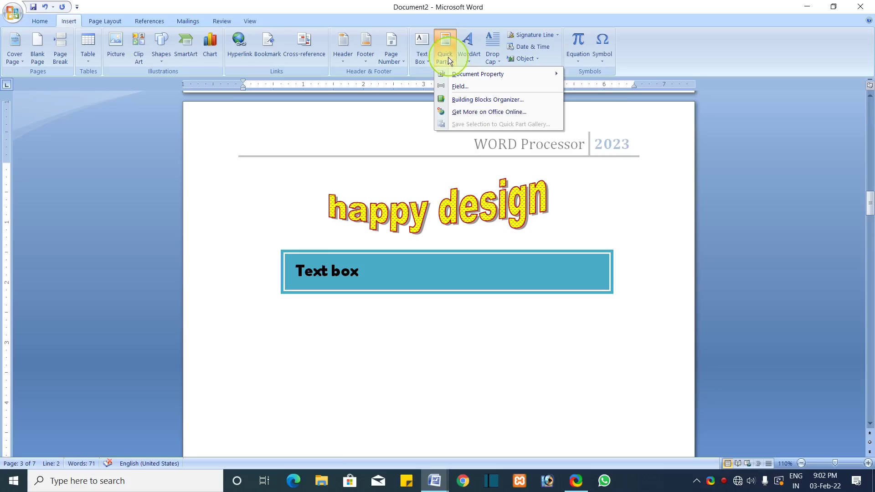
pyautogui.click(470, 54)
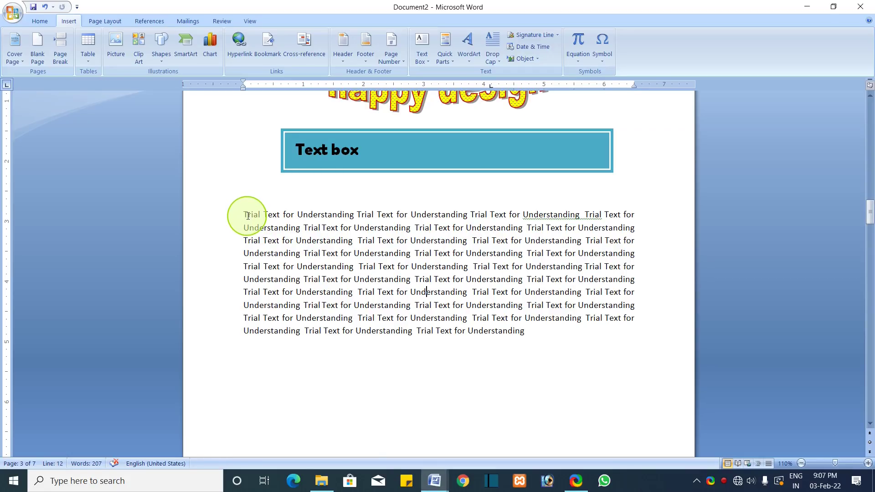
# Step: Apply a Dropped drop cap to the opening T of the "Trial Text for Understanding" paragraph and enlarge it to about eight lines
pyautogui.moveTo(249, 217); pyautogui.dragTo(244, 216)
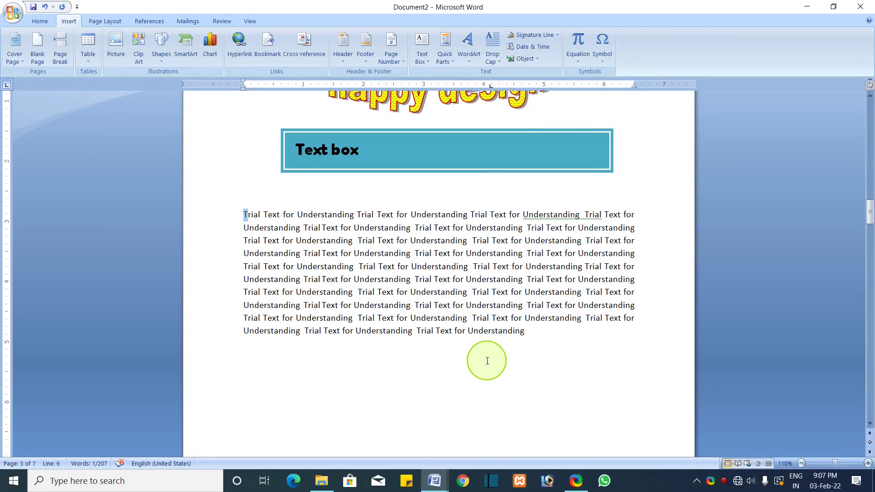
pyautogui.moveTo(531, 332); pyautogui.dragTo(181, 184)
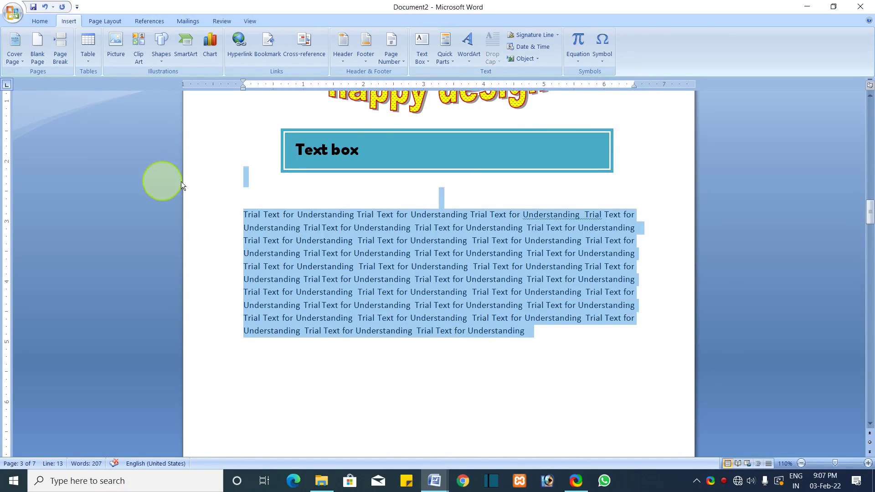
pyautogui.click(416, 239)
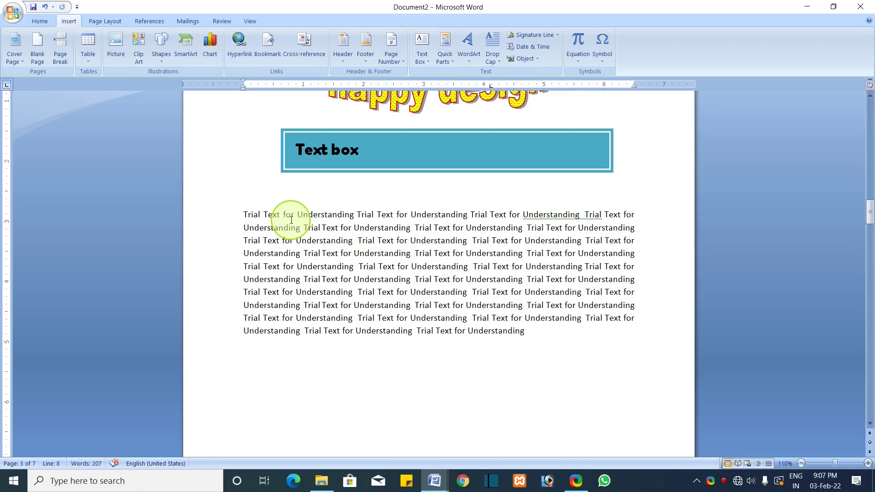
pyautogui.click(254, 213)
pyautogui.click(490, 55)
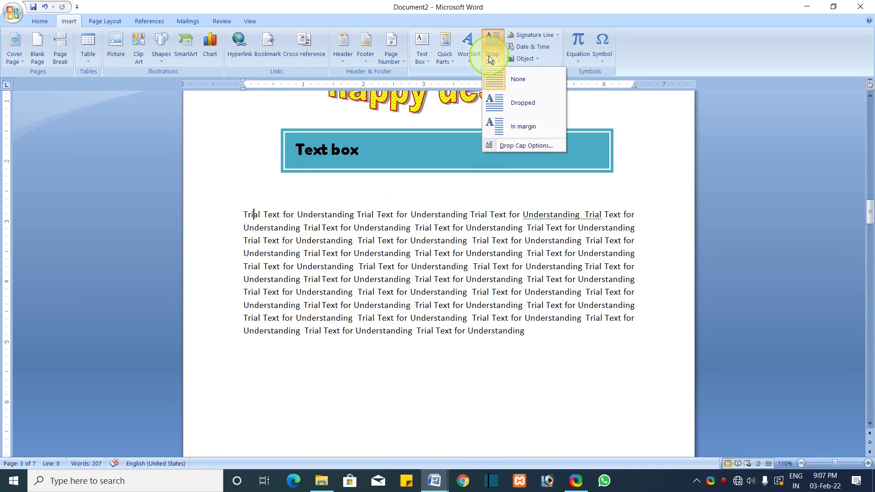
pyautogui.click(518, 109)
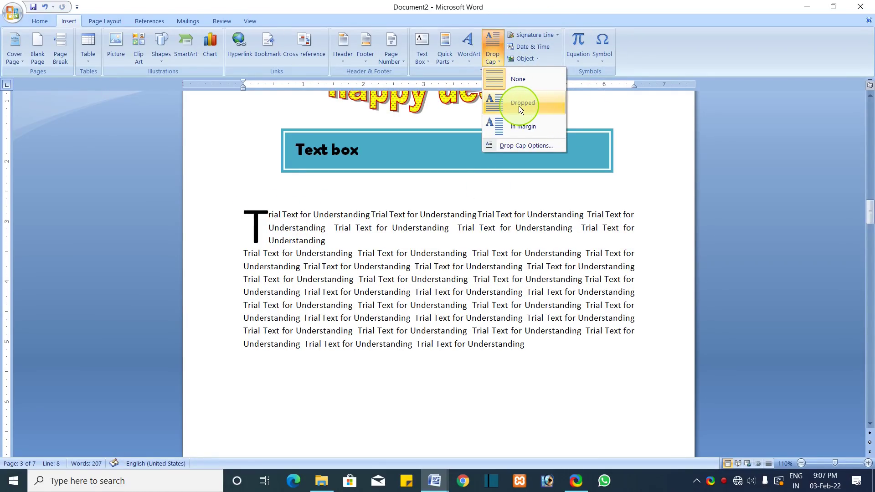
pyautogui.click(263, 232)
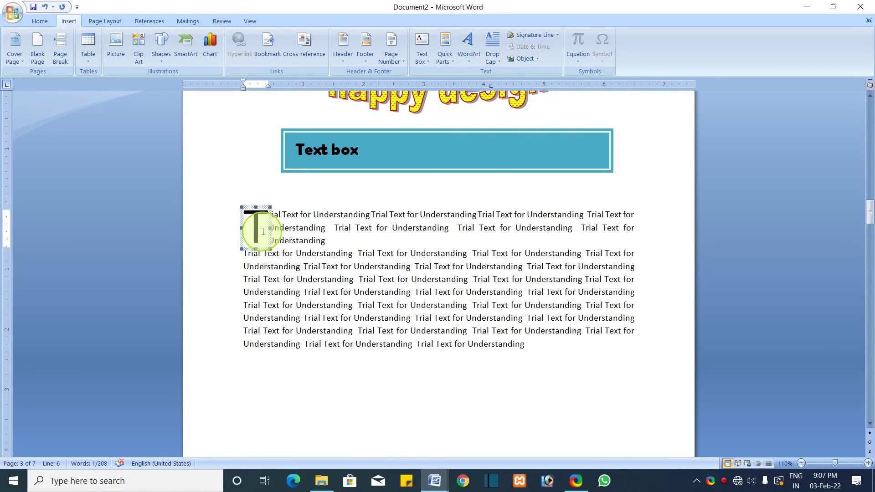
pyautogui.click(289, 293)
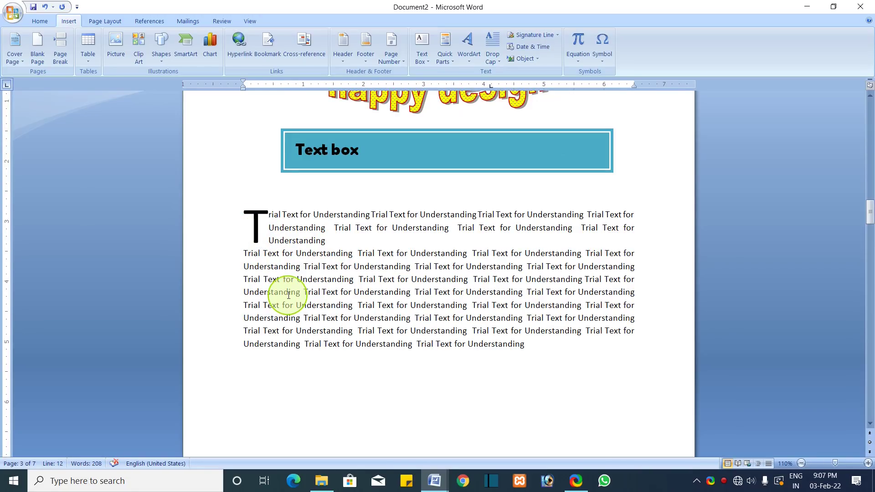
# Step: Insert the date in the format "Thursday, February 3, 2022" on the line below the paragraph and select that line
pyautogui.click(477, 365)
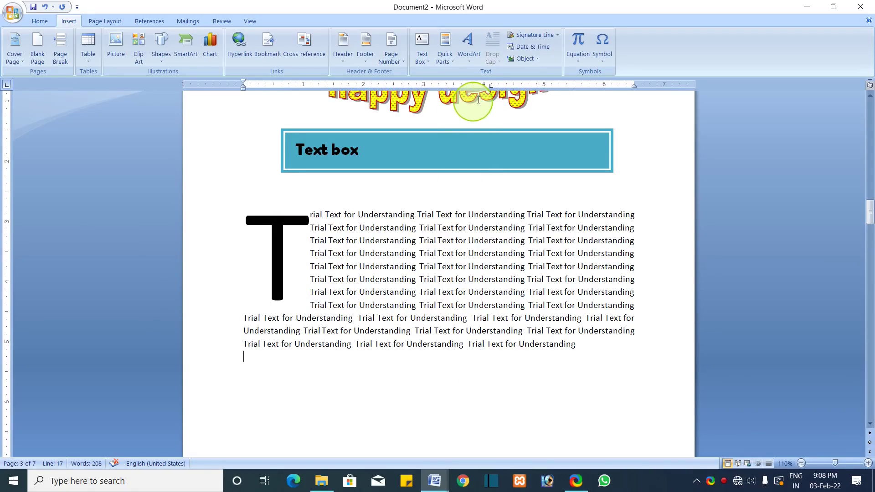
pyautogui.click(537, 48)
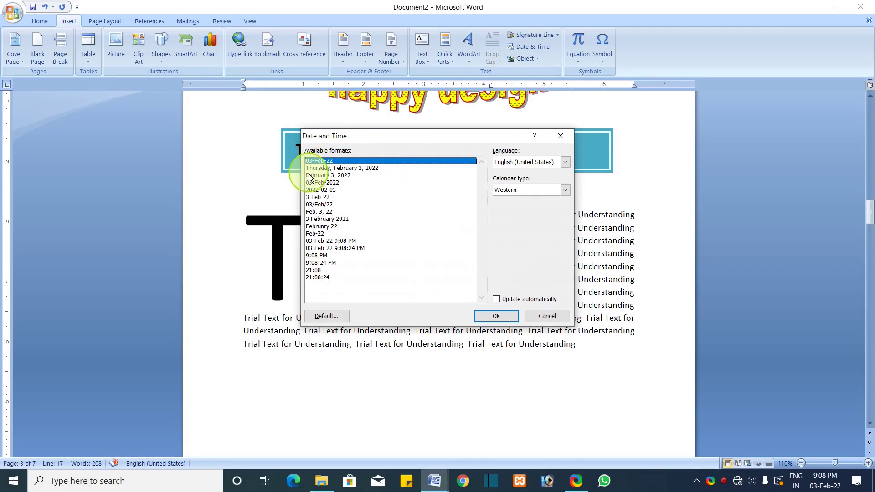
pyautogui.click(360, 168)
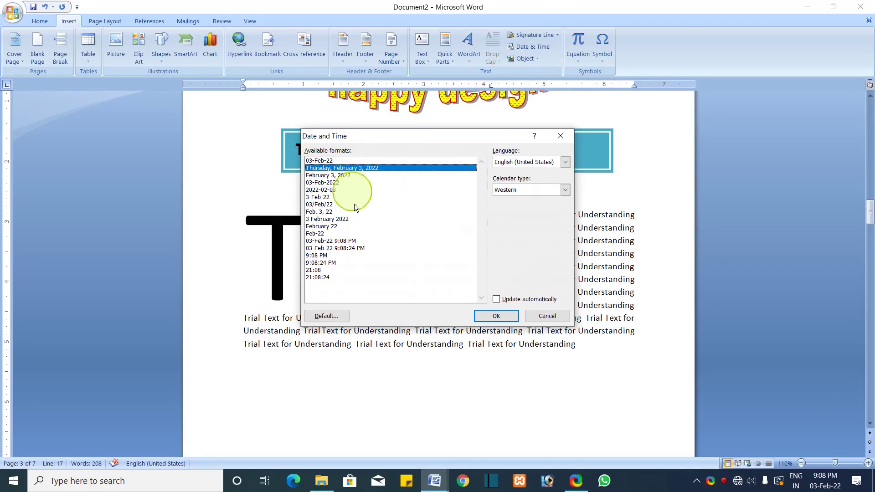
pyautogui.click(496, 316)
pyautogui.moveTo(356, 357); pyautogui.dragTo(267, 397)
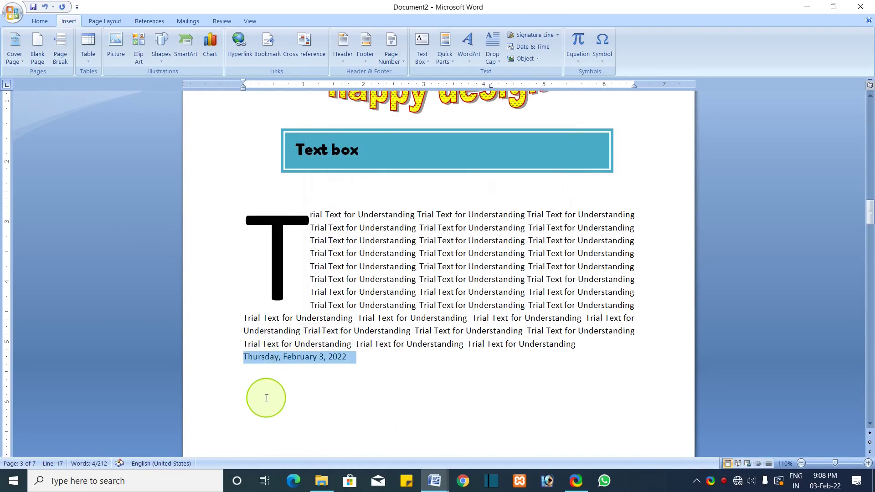
# Step: Replace the selected date line with the built-in Pythagorean Theorem equation and add two new lines below it
pyautogui.click(538, 59)
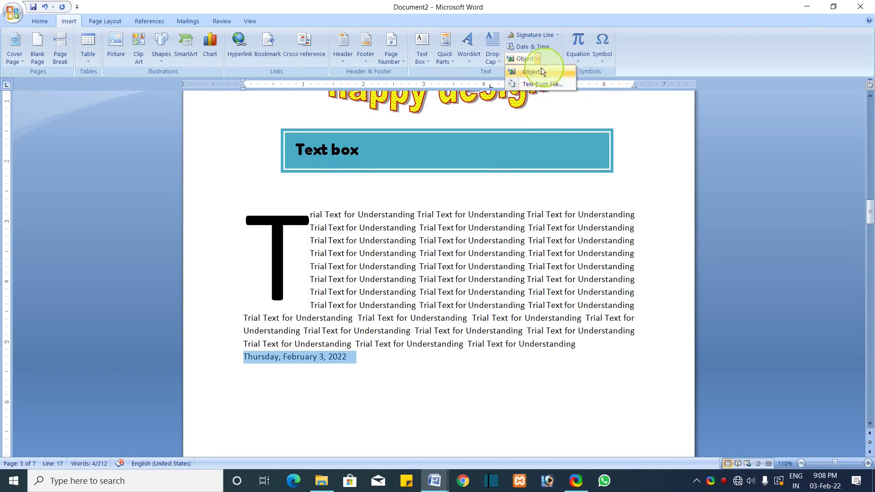
pyautogui.click(537, 56)
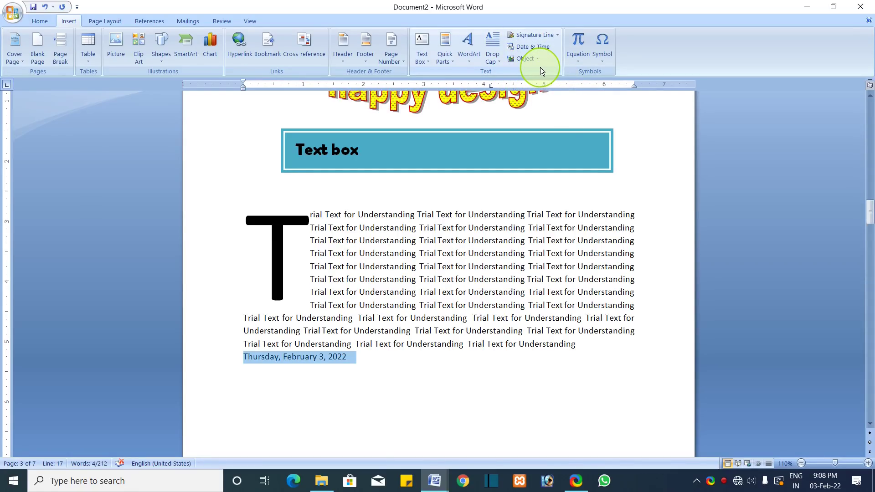
pyautogui.click(576, 56)
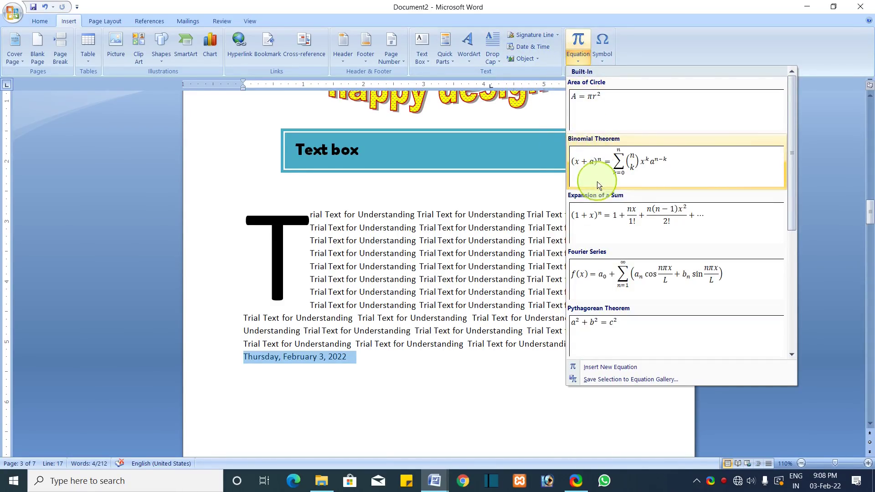
pyautogui.click(615, 327)
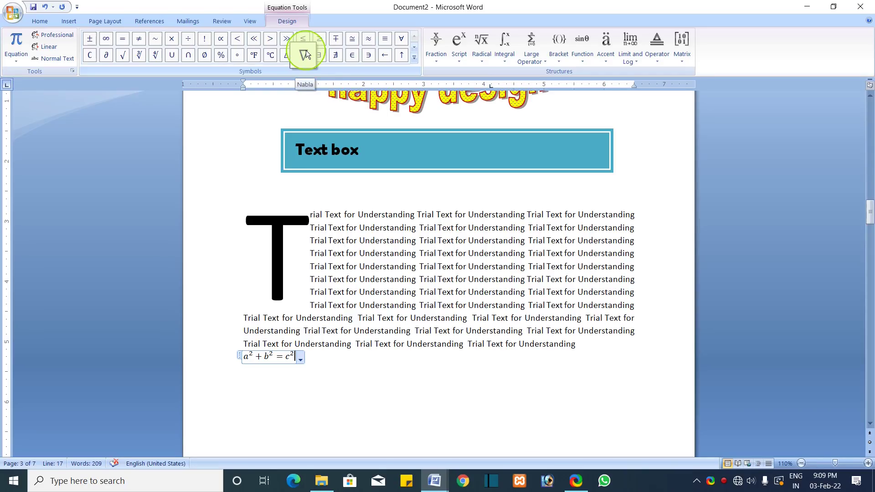
pyautogui.press('Return')
pyautogui.press('Return')
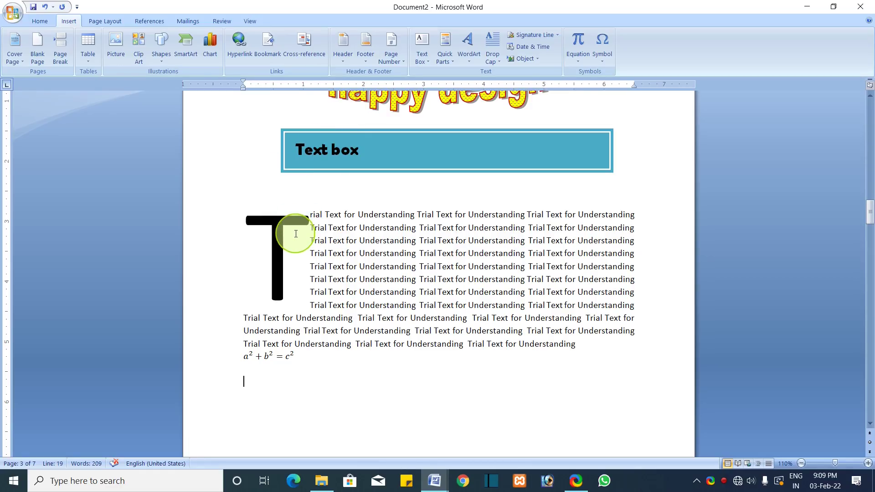
# Step: Publish the document as a PDF named Content Page on the Desktop, with Standard optimization and opening after publishing
pyautogui.click(7, 17)
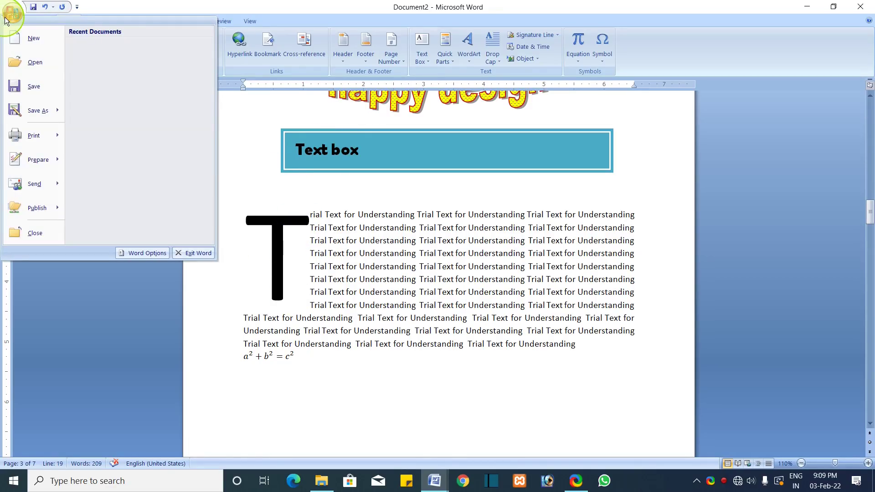
pyautogui.moveTo(46, 111)
pyautogui.click(128, 138)
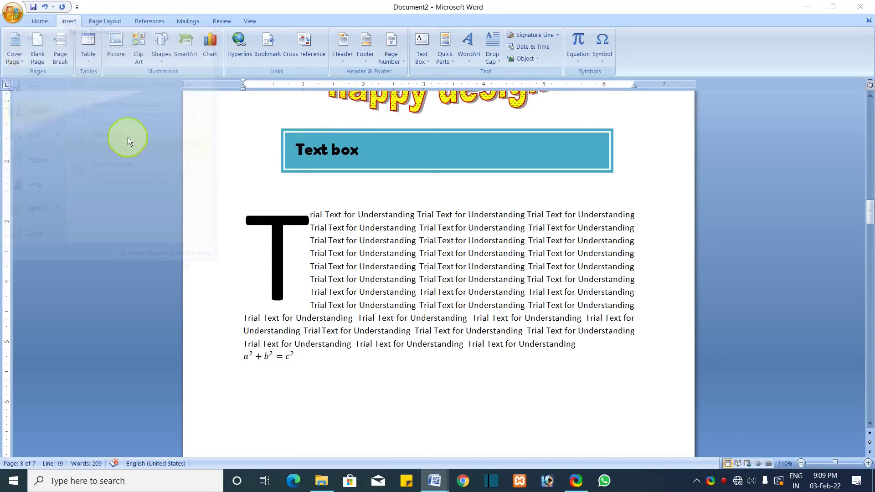
pyautogui.click(61, 97)
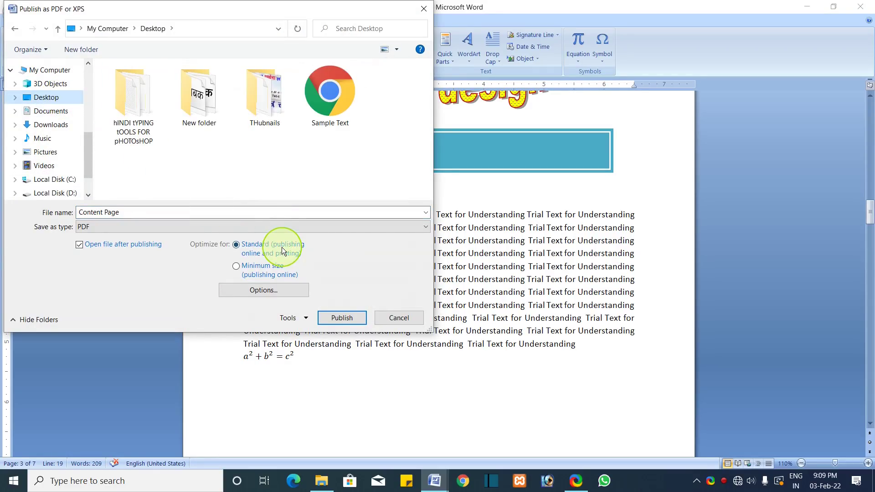
pyautogui.click(335, 318)
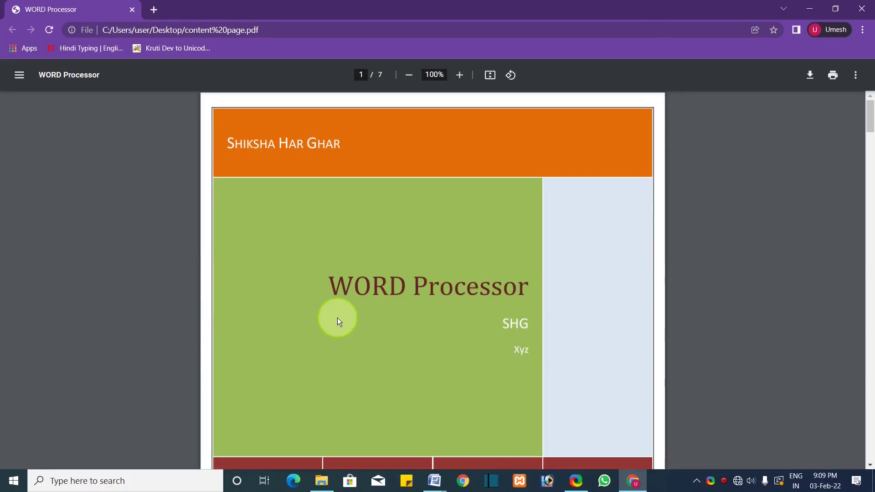
# Step: Fit the published PDF to whole pages and test its Chapter 1 and BACK TO INDEX PAGE links
pyautogui.scroll(-6, 357, 292)
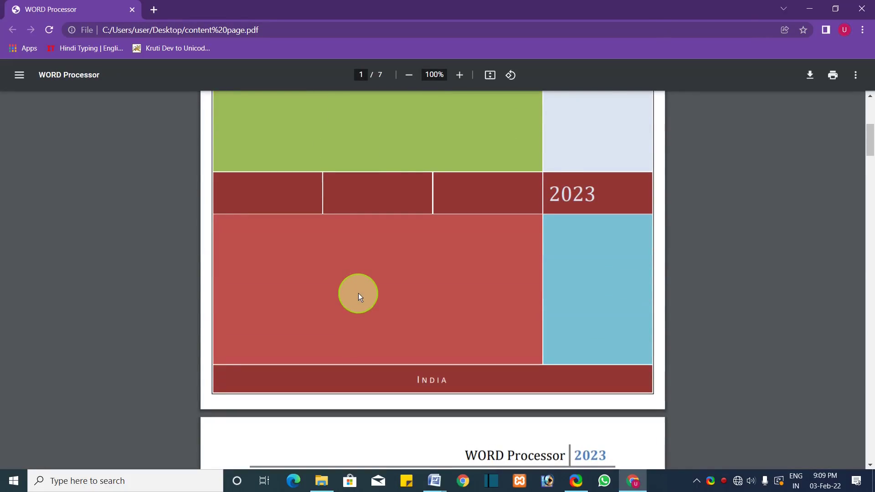
pyautogui.click(489, 74)
pyautogui.scroll(-1, 439, 182)
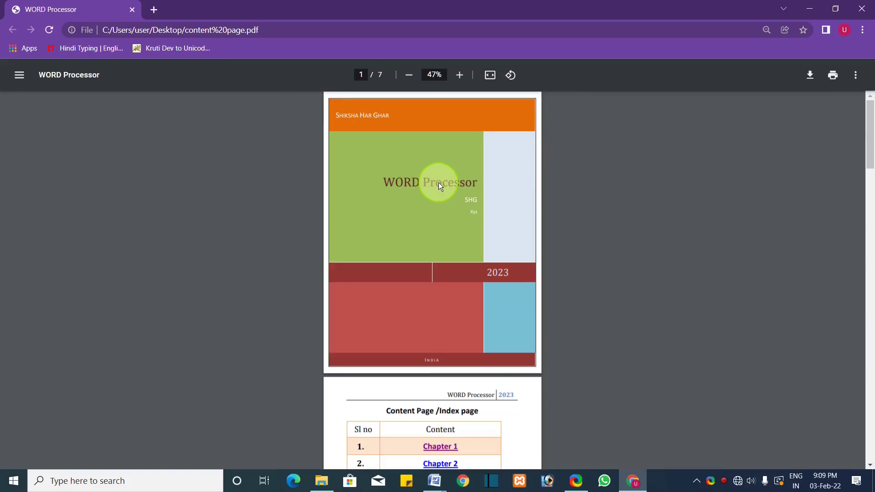
pyautogui.scroll(-5, 438, 184)
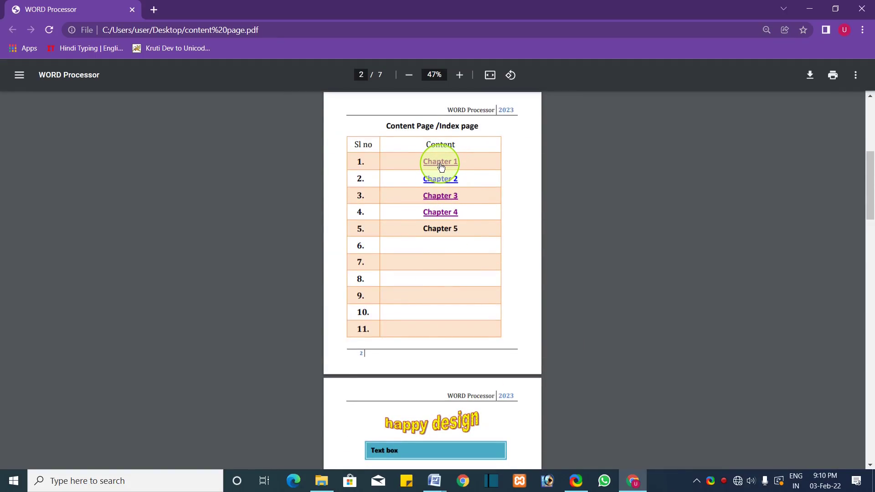
pyautogui.click(440, 163)
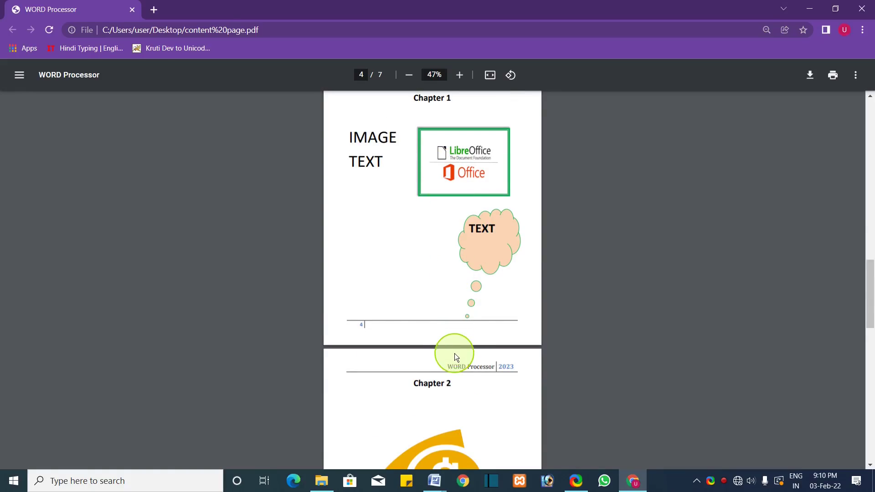
pyautogui.scroll(-15, 455, 353)
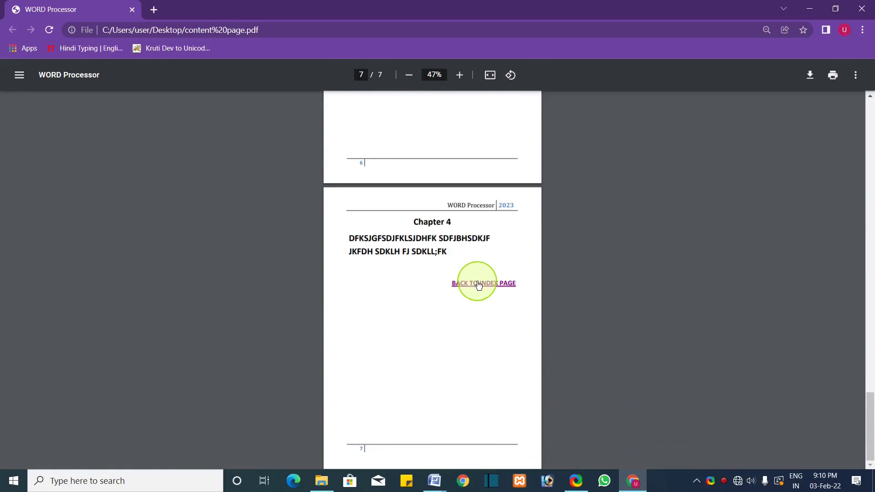
pyautogui.click(478, 285)
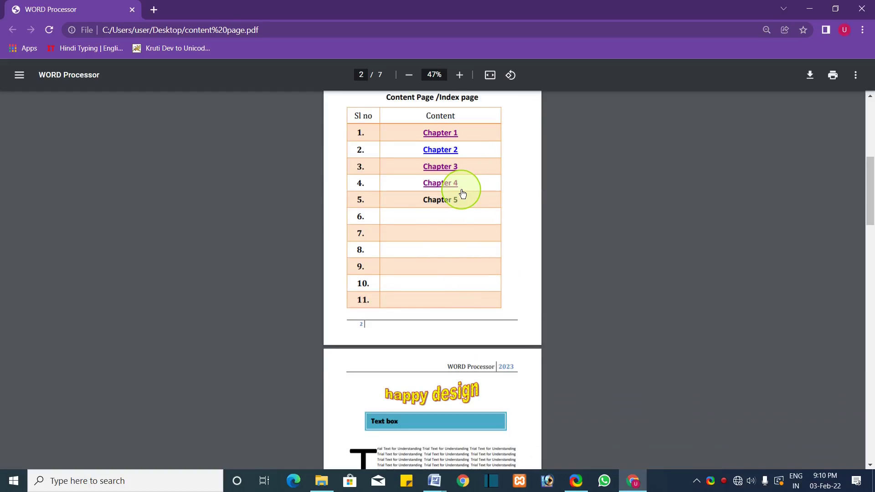
# Step: Review the PDF's pages from the index through Chapter 4, and close the PDF to return to the Word document
pyautogui.scroll(-6, 461, 189)
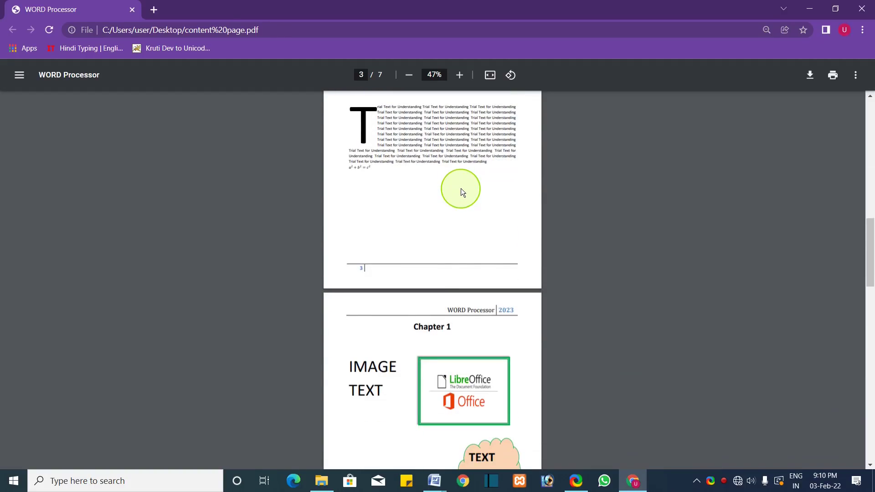
pyautogui.scroll(2, 461, 188)
pyautogui.scroll(-6, 459, 192)
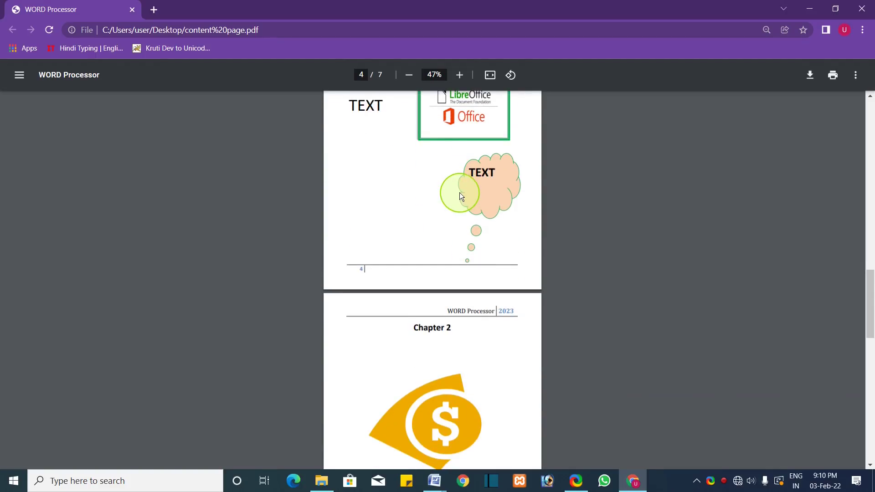
pyautogui.scroll(-5, 459, 192)
pyautogui.scroll(-7, 458, 193)
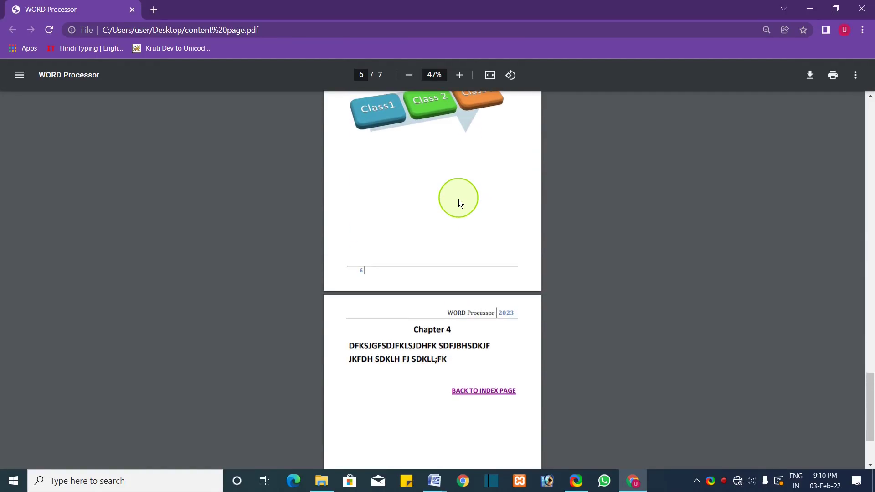
pyautogui.scroll(-2, 459, 199)
pyautogui.scroll(14, 455, 258)
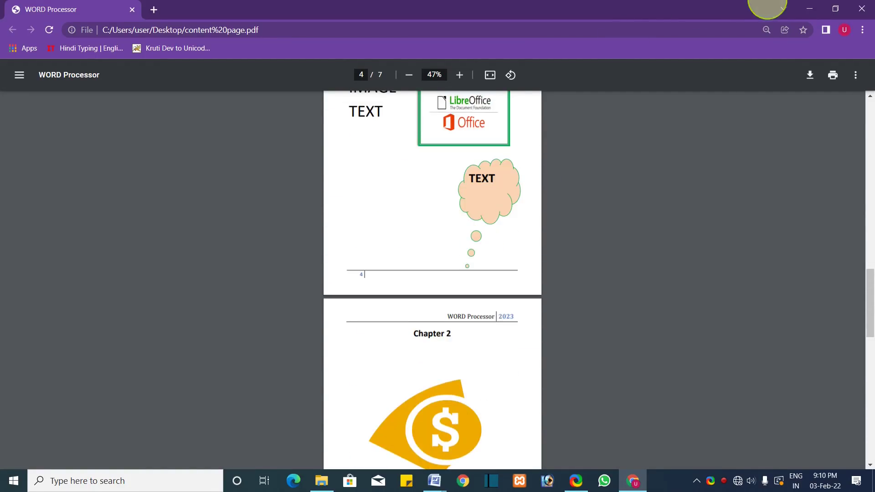
pyautogui.click(861, 9)
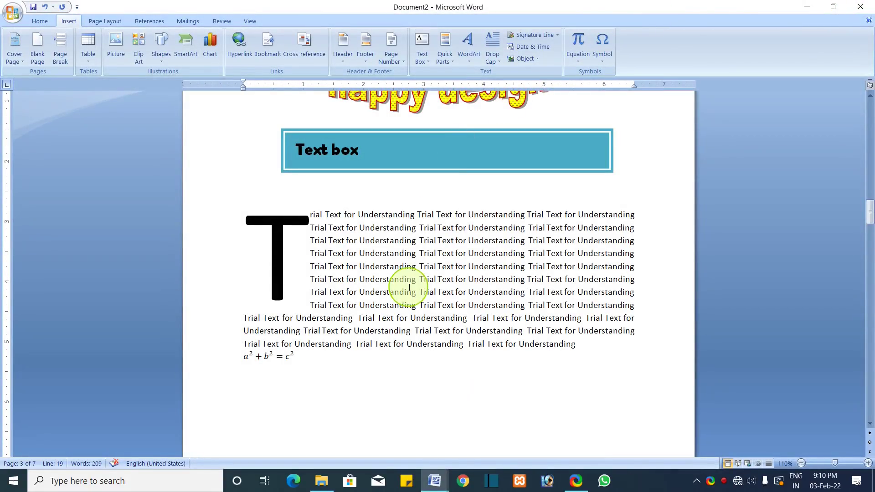